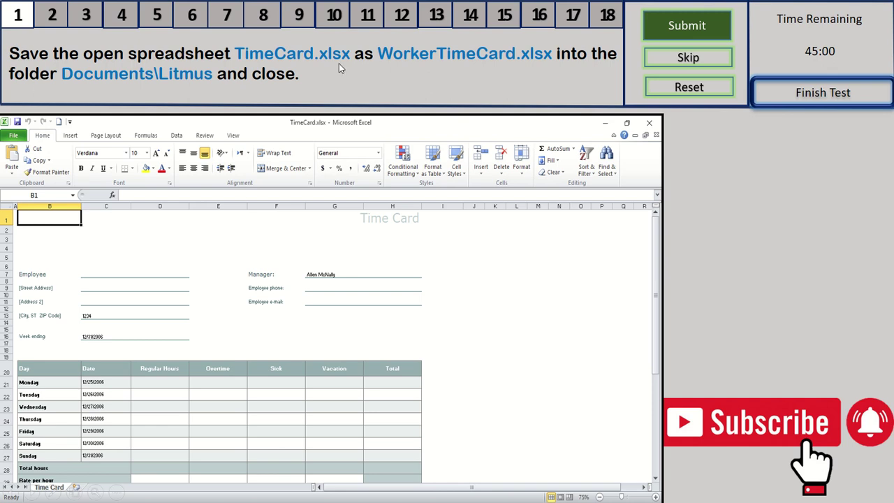
Step: Save the workbook as WorkerTimeCard in the Litmus folder, then close the file
click(14, 137)
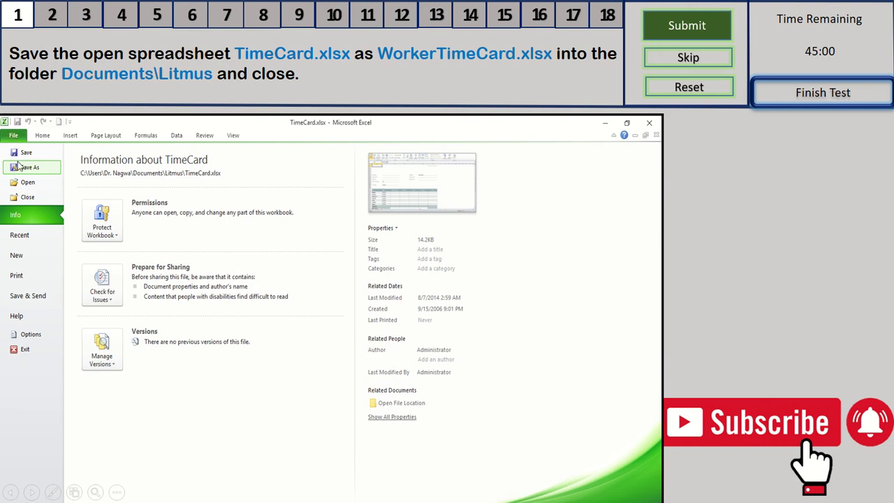
click(26, 167)
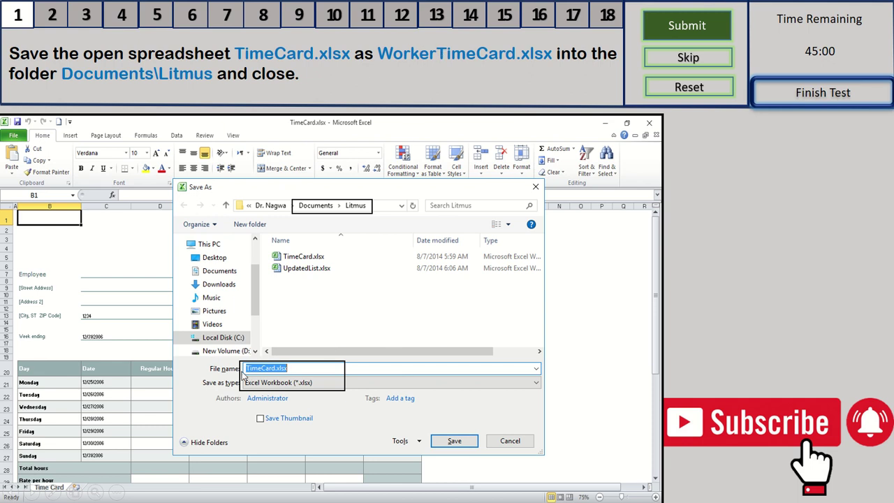
text(WorkerTimeCard)
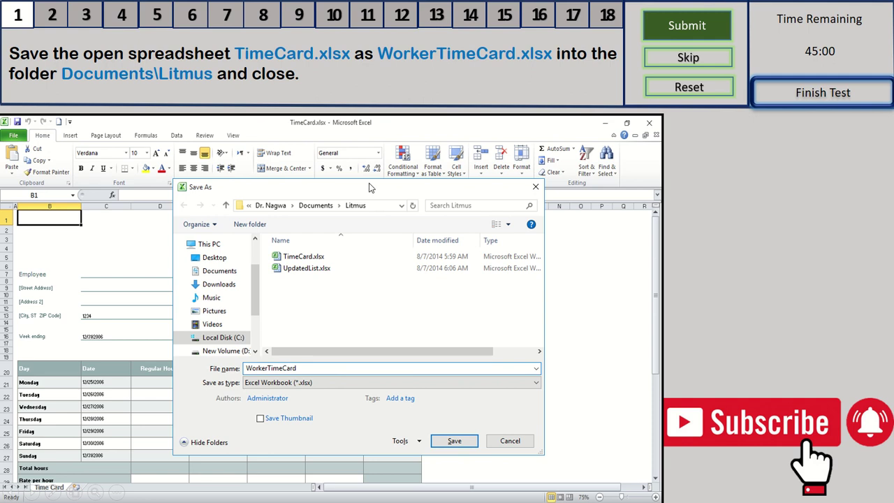
click(447, 442)
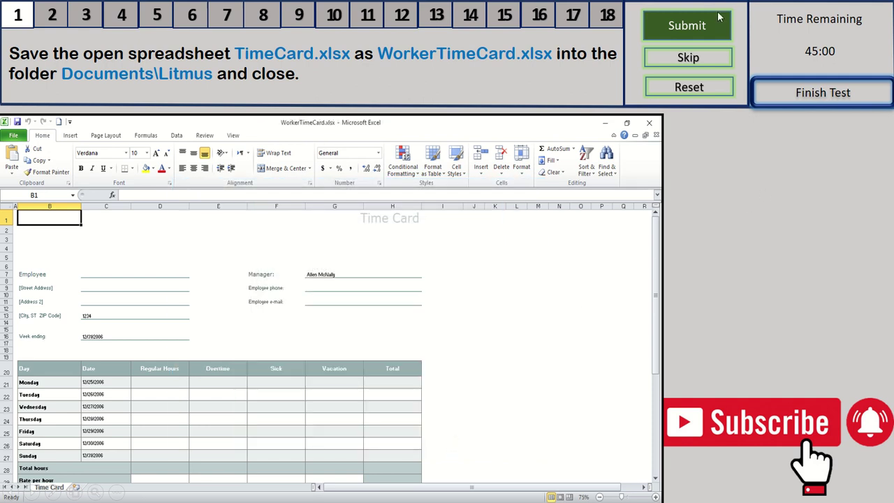
key(alt+f)
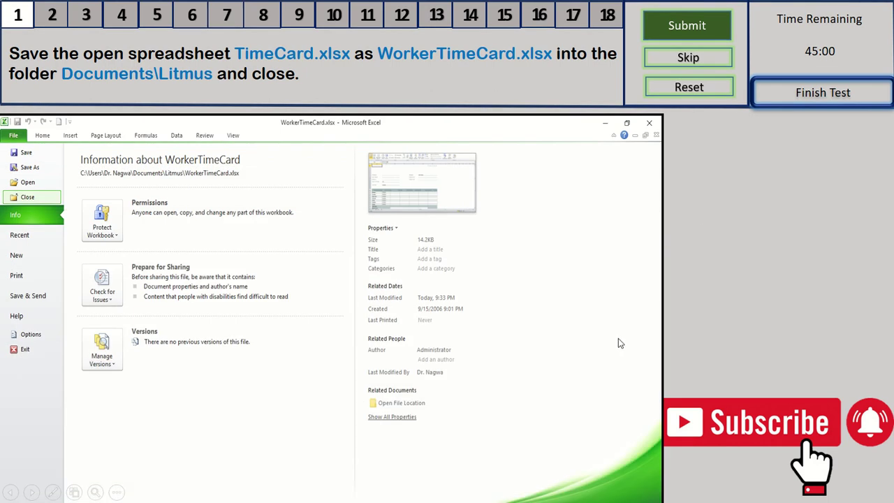
key(Return)
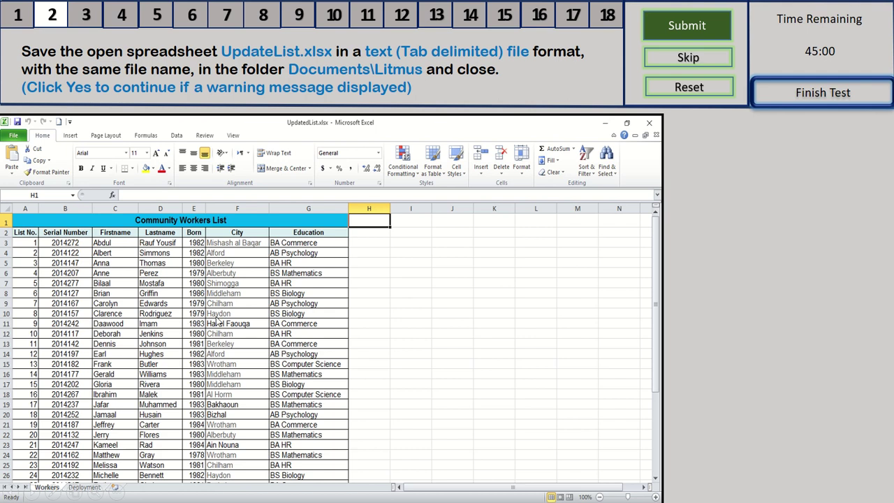
Step: Save UpdatedList as a Text (Tab delimited) file, keeping the active sheet only, then close it
key(alt+f)
key(Return)
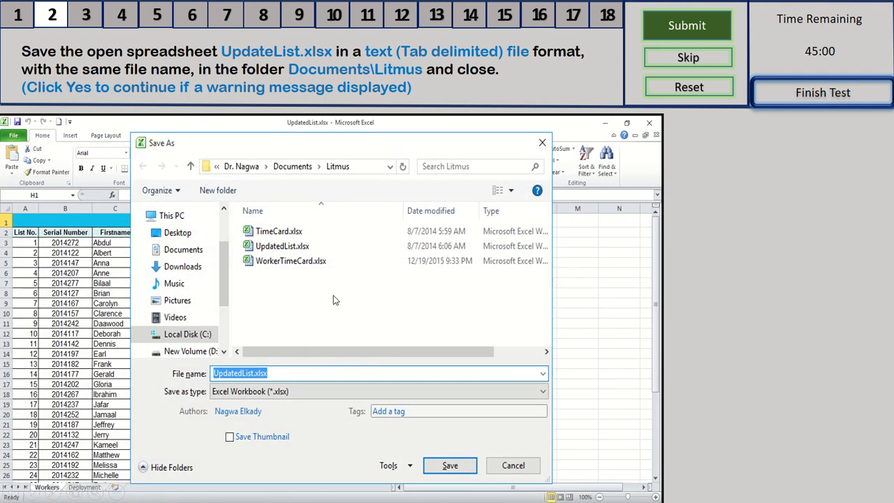
click(221, 394)
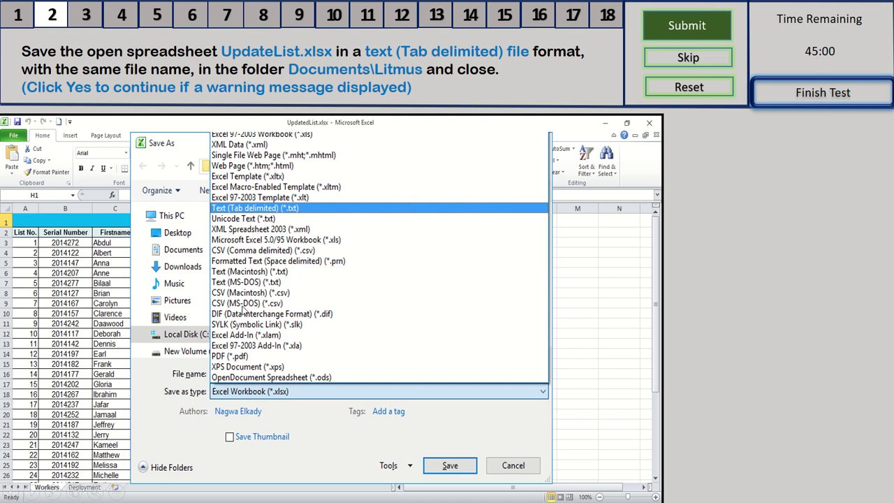
click(254, 210)
click(450, 466)
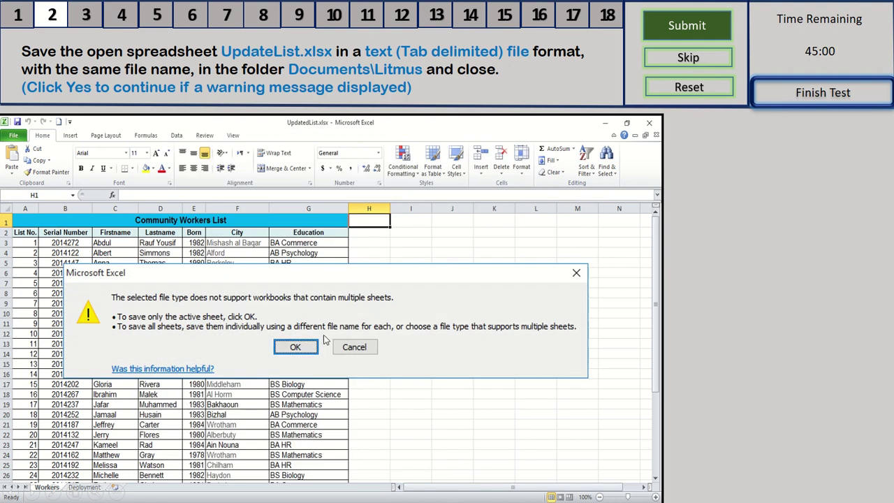
click(298, 349)
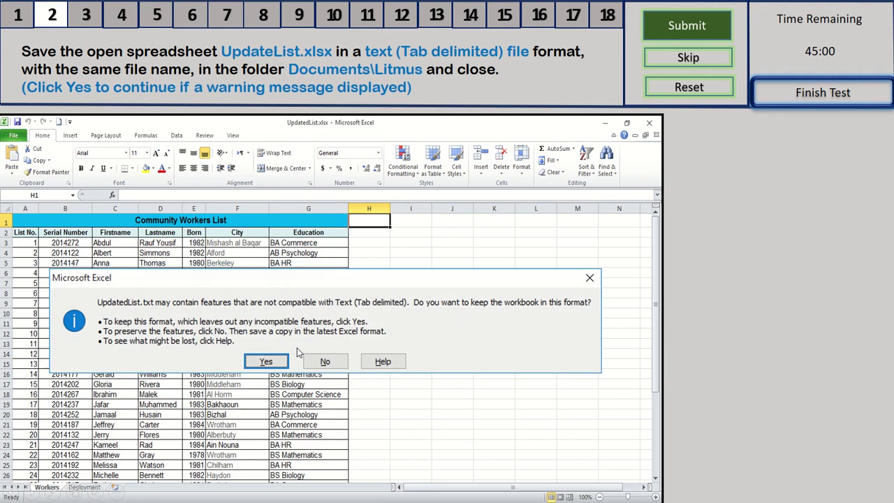
click(285, 363)
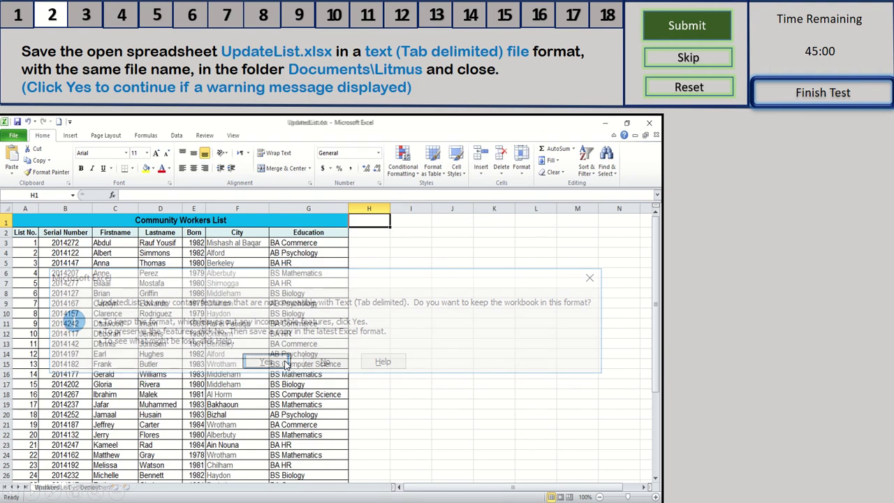
key(alt+f)
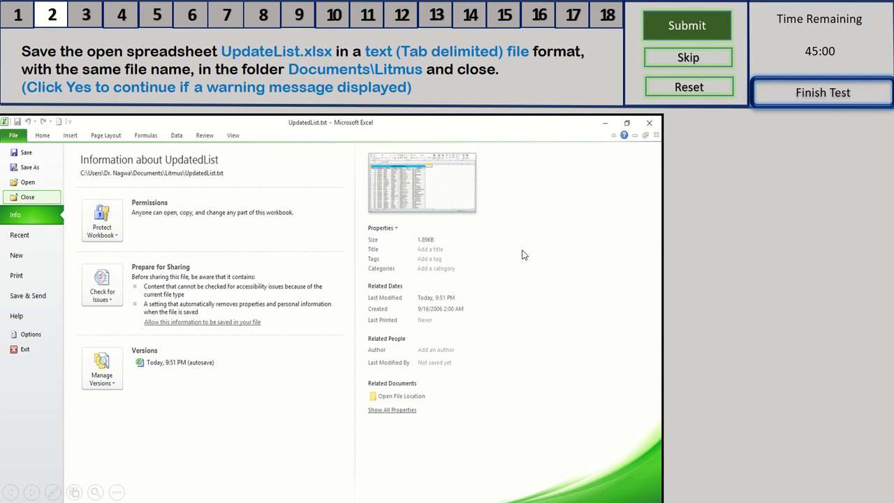
key(Return)
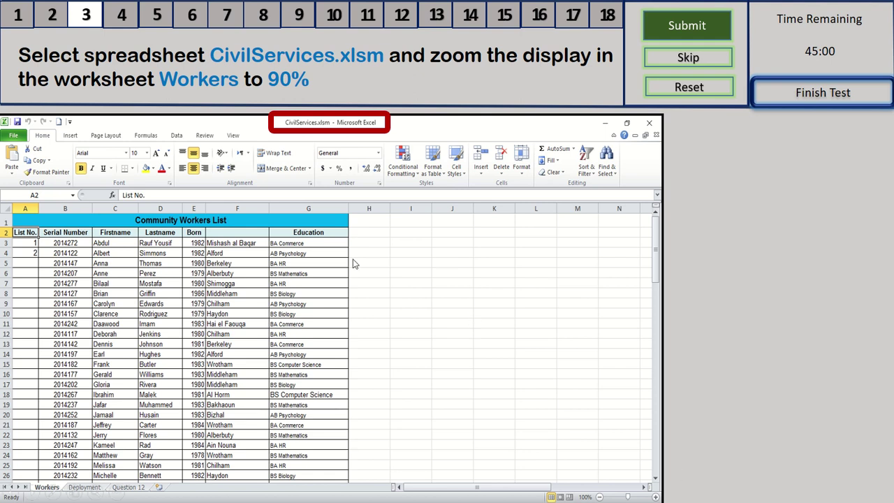
Step: Set a custom zoom of 90 on the Workers sheet
click(234, 135)
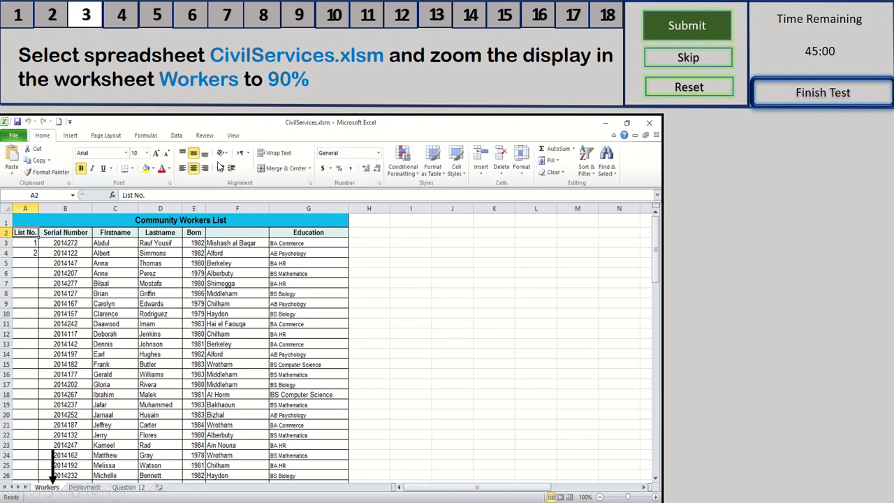
click(219, 166)
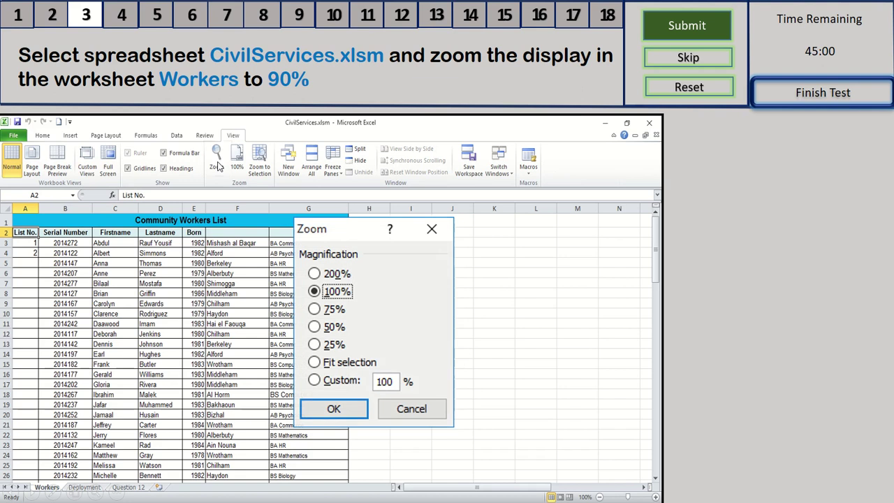
double_click(383, 382)
text(90)
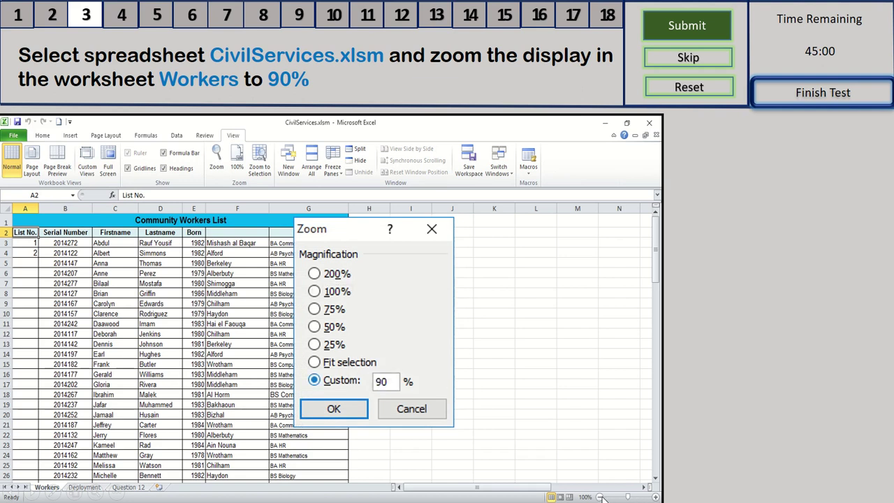
click(340, 406)
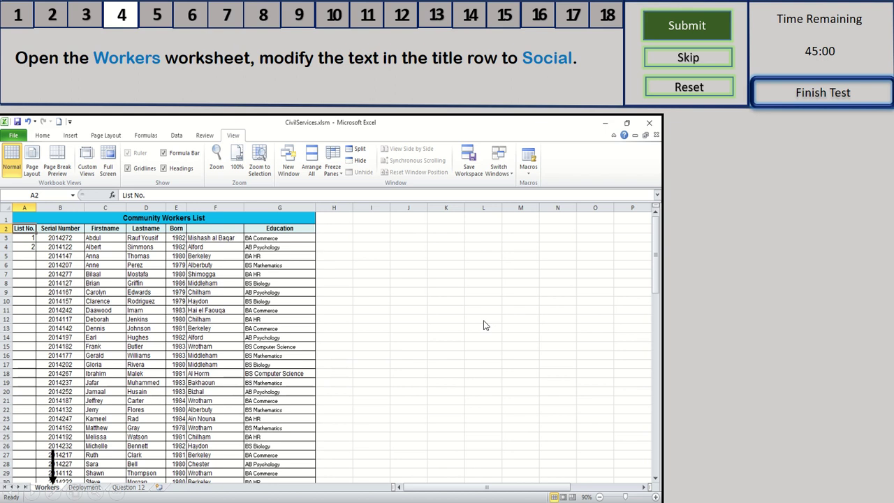
Step: Replace the A1 title 'Community Workers List' with 'Social'
key(Up)
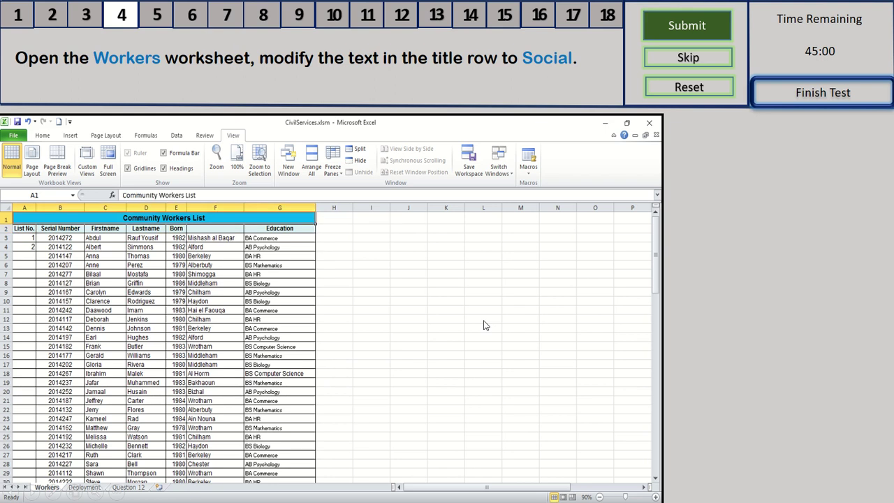
text(Social)
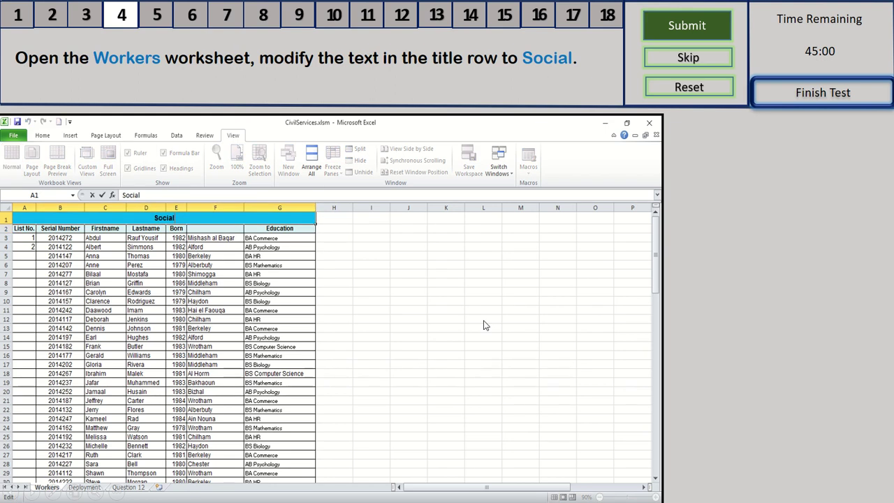
click(101, 195)
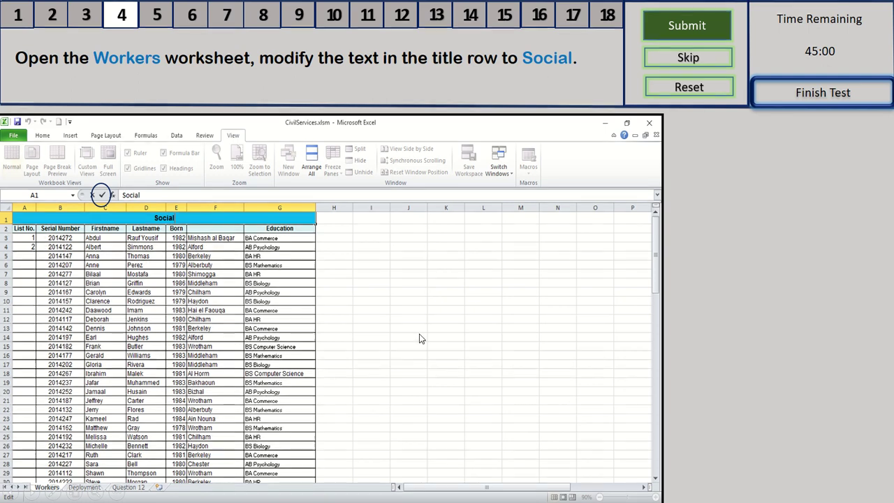
key(Return)
text(City)
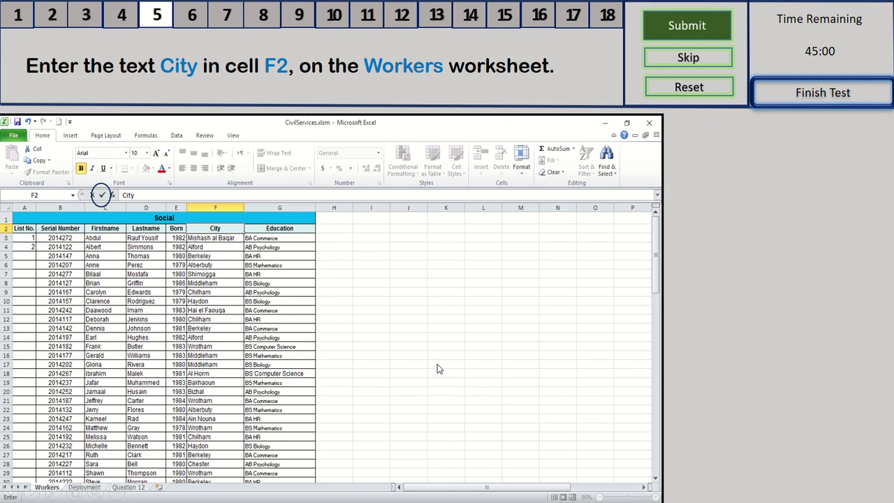
Step: Enter the heading City into cell F2
key(ctrl+Return)
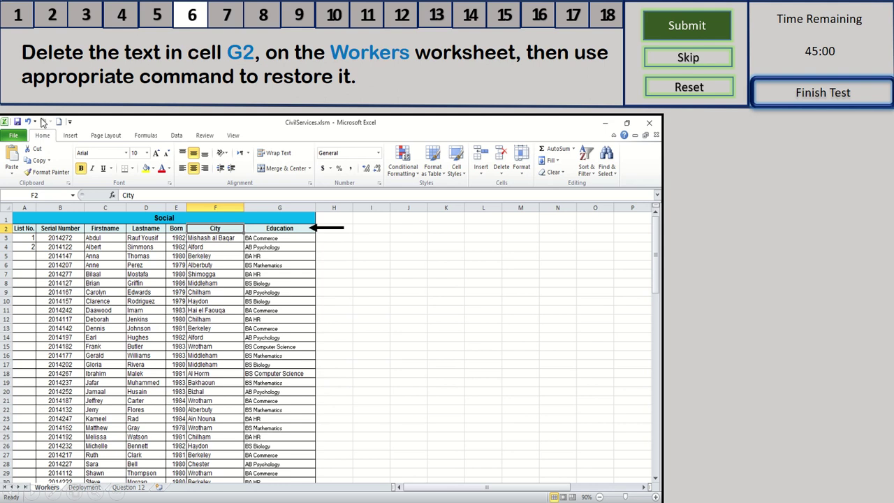
Step: Clear the Education heading from G2, then undo to restore it
click(308, 232)
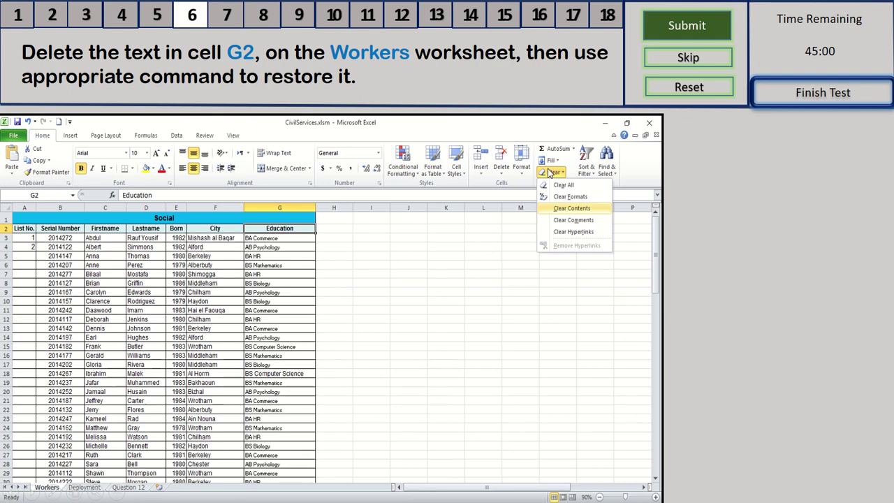
click(577, 208)
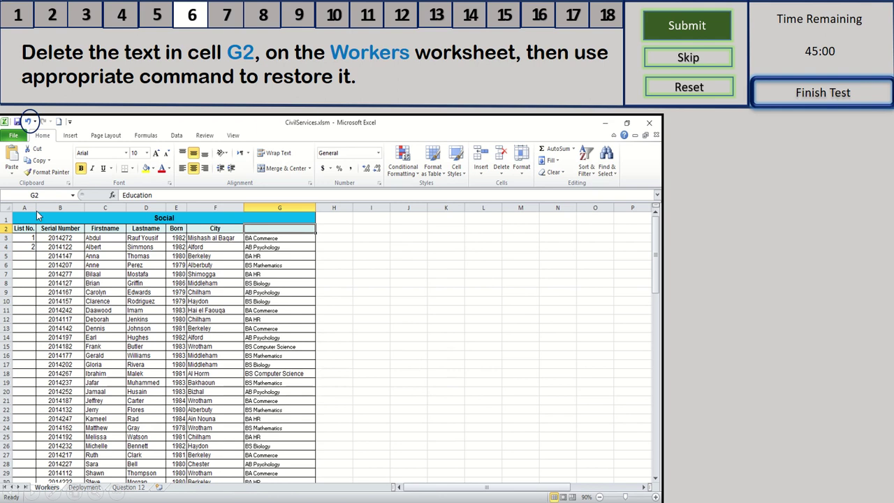
click(28, 123)
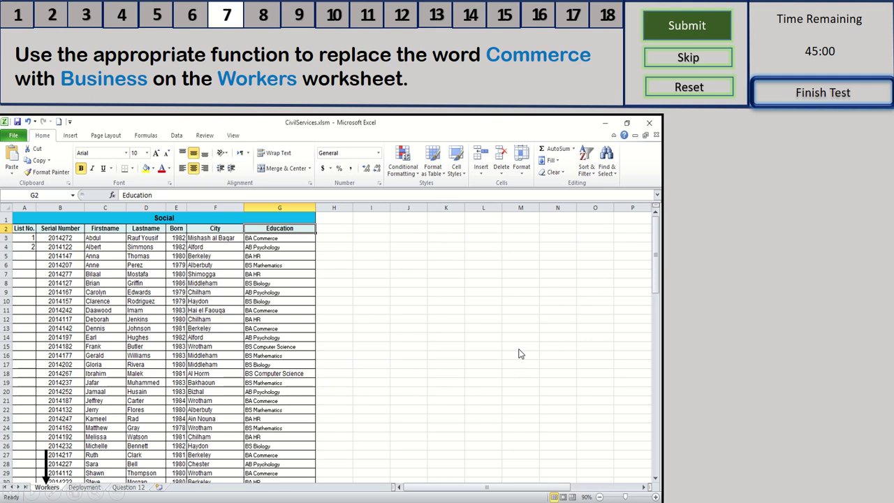
Step: Replace All 'Commerce' with 'Business' on the Workers sheet, then close the Find and Replace dialog
click(606, 171)
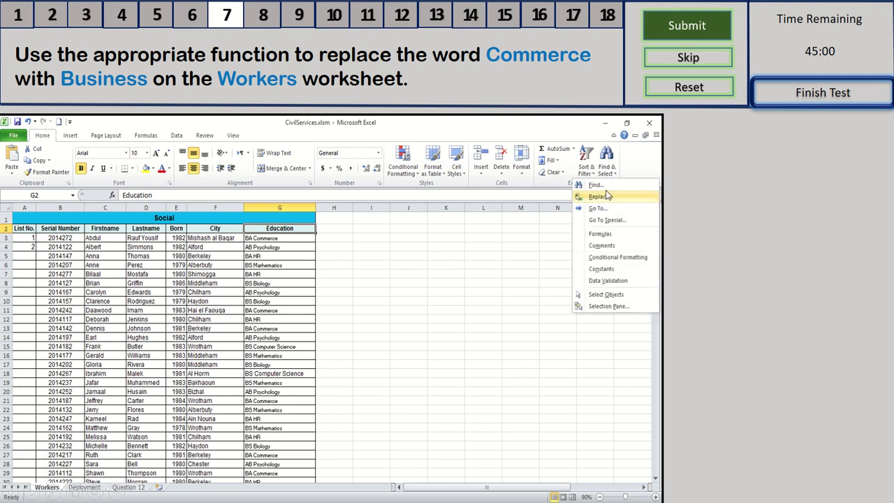
click(605, 197)
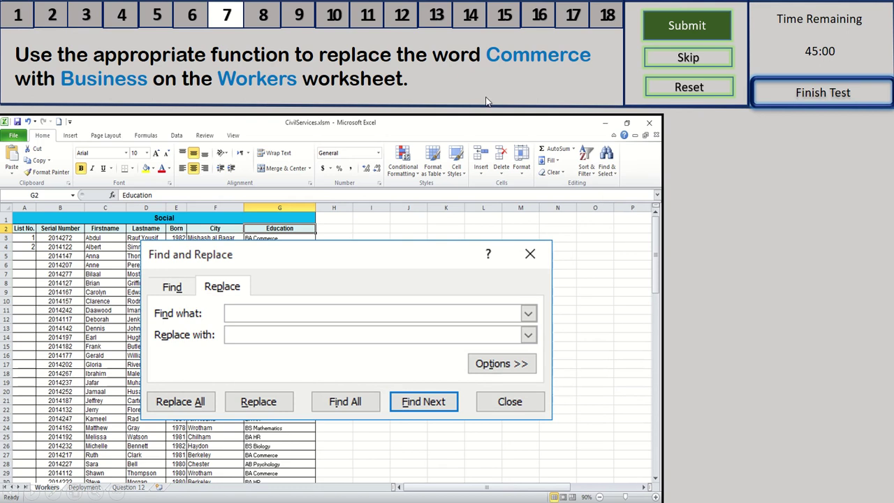
text(Commerce)
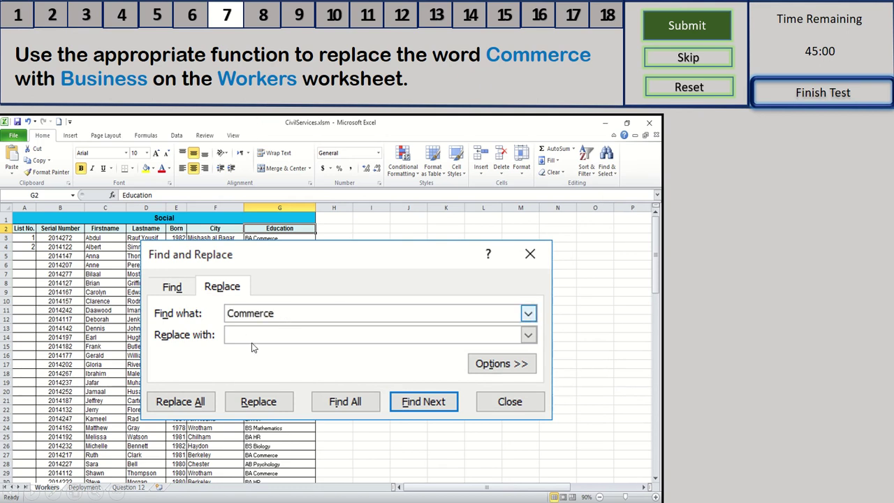
key(Tab)
text(Business)
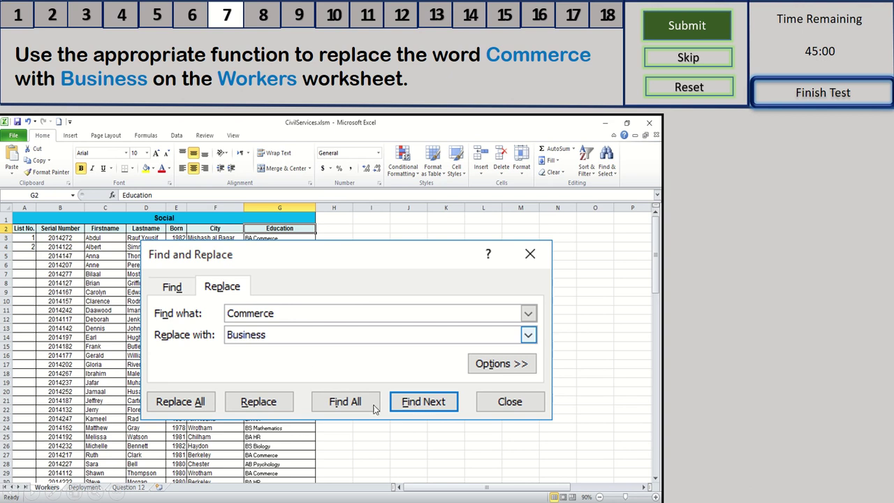
click(205, 407)
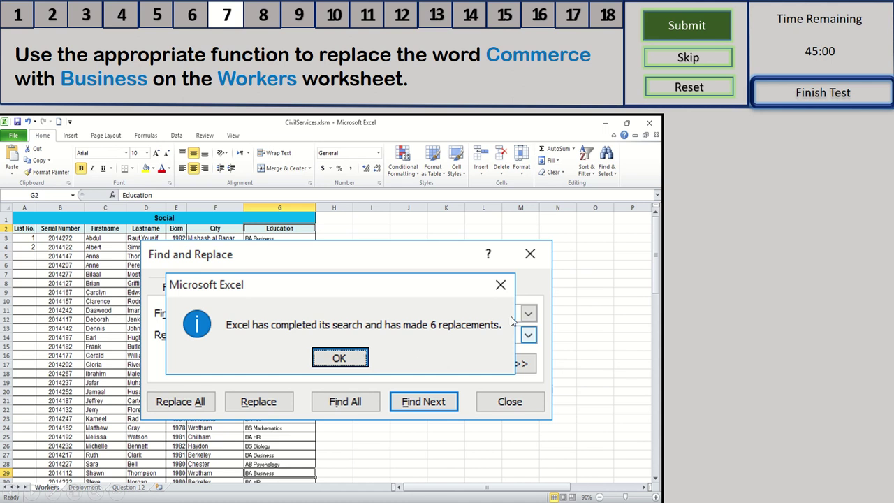
click(353, 360)
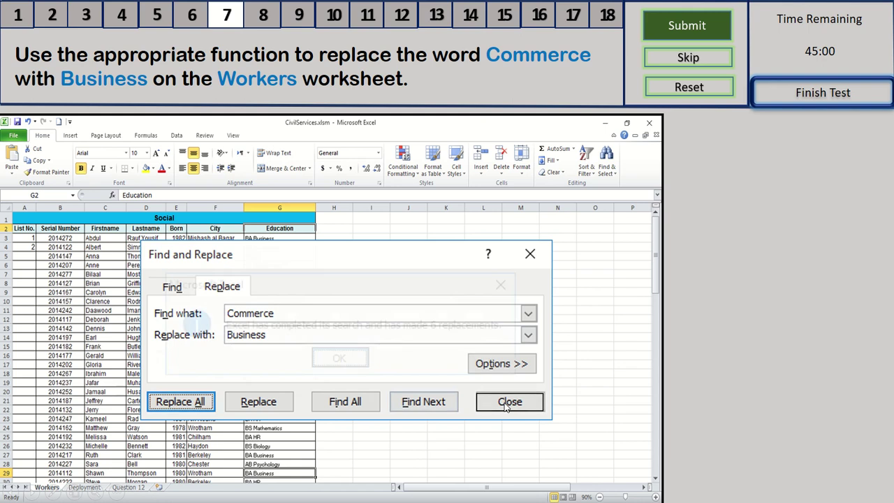
click(507, 405)
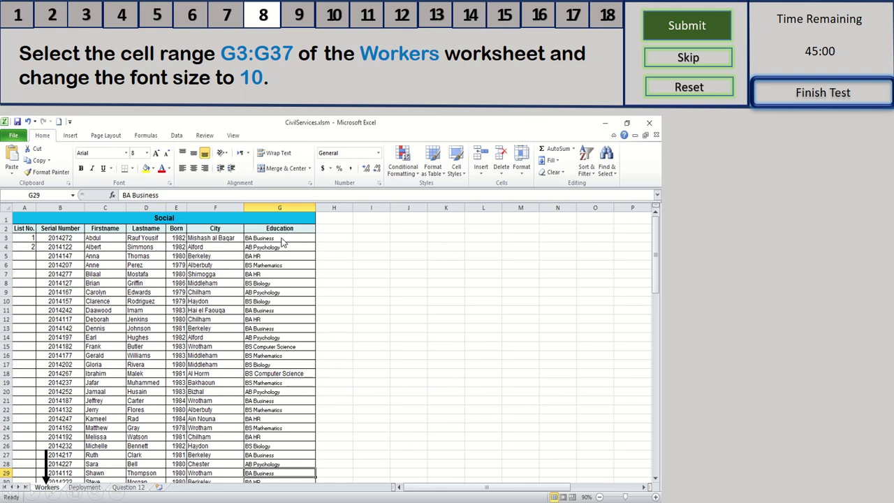
Step: Set the font size of G3:G37 to 10
drag(281, 239, 278, 409)
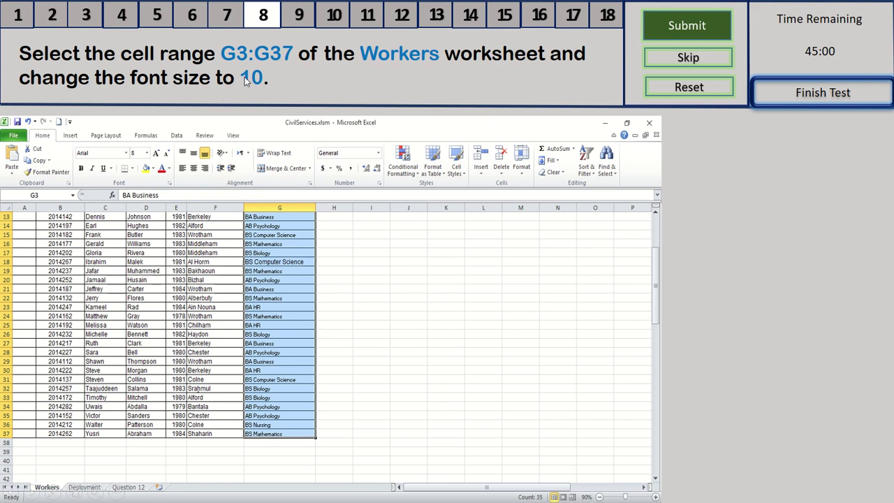
click(135, 158)
click(136, 159)
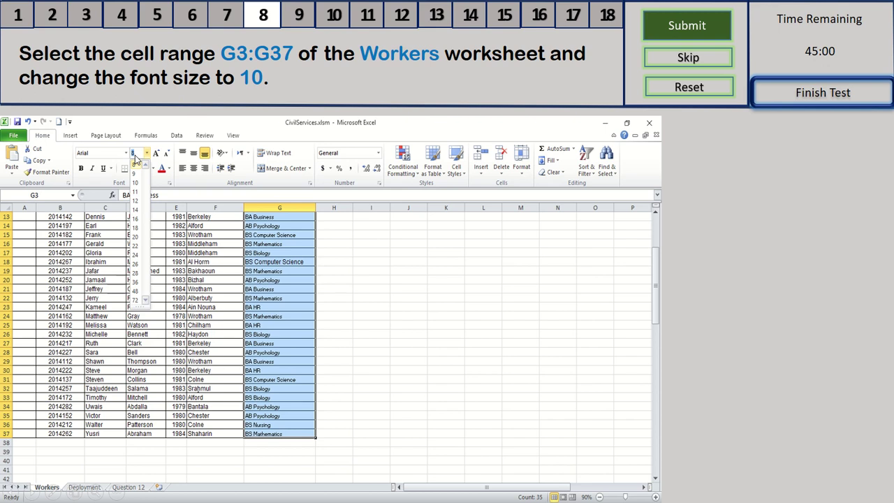
text(10)
key(Return)
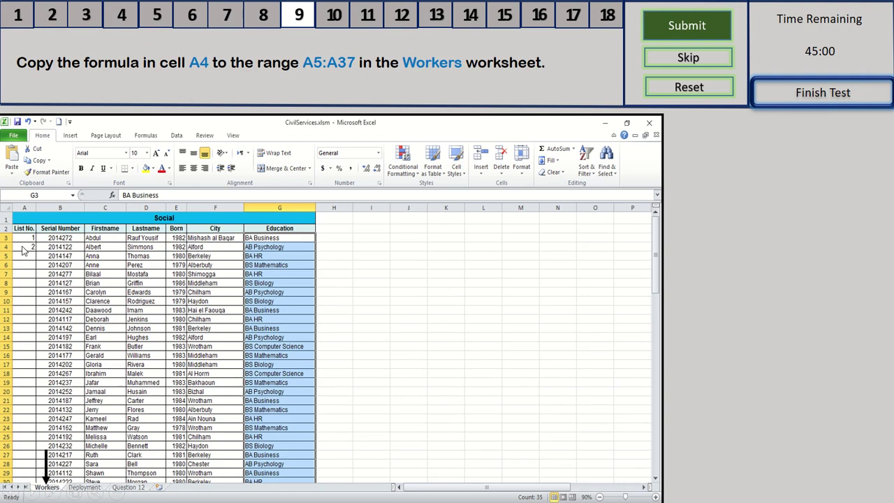
Step: Copy the A4 formula down through A37 using Fill Down and the fill handle
drag(23, 248, 24, 433)
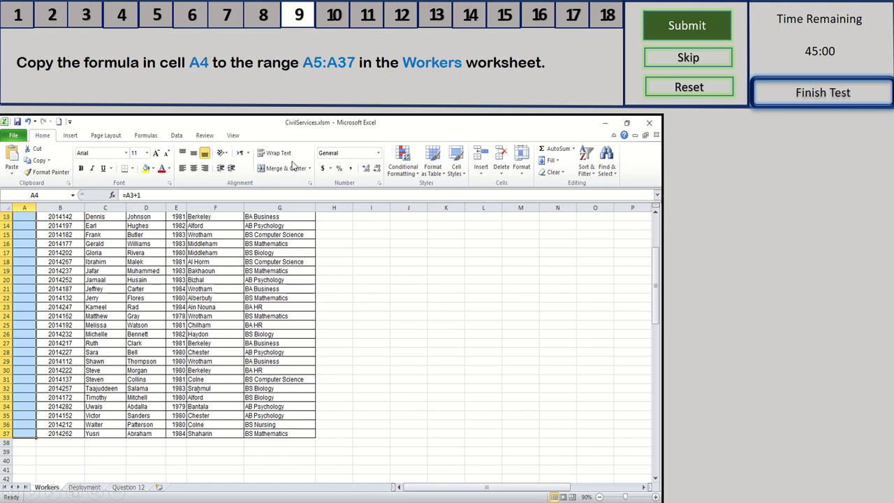
click(557, 162)
click(561, 174)
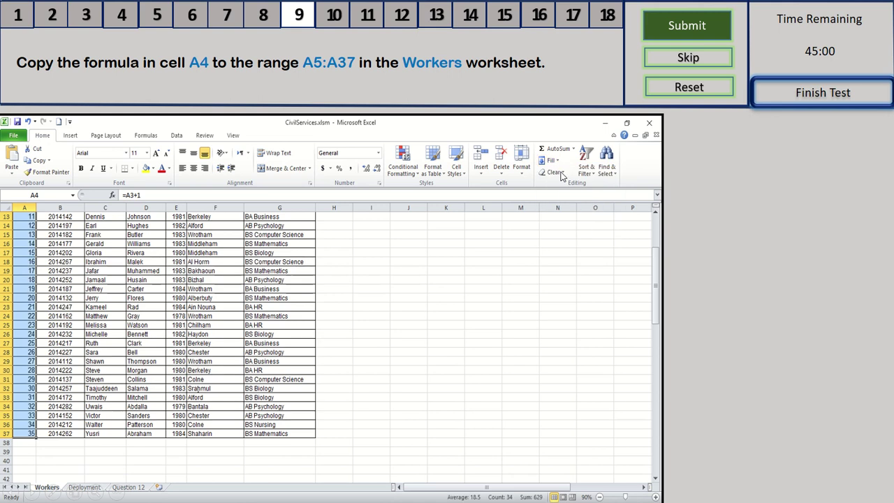
scroll(140, 315, up, 4)
click(28, 247)
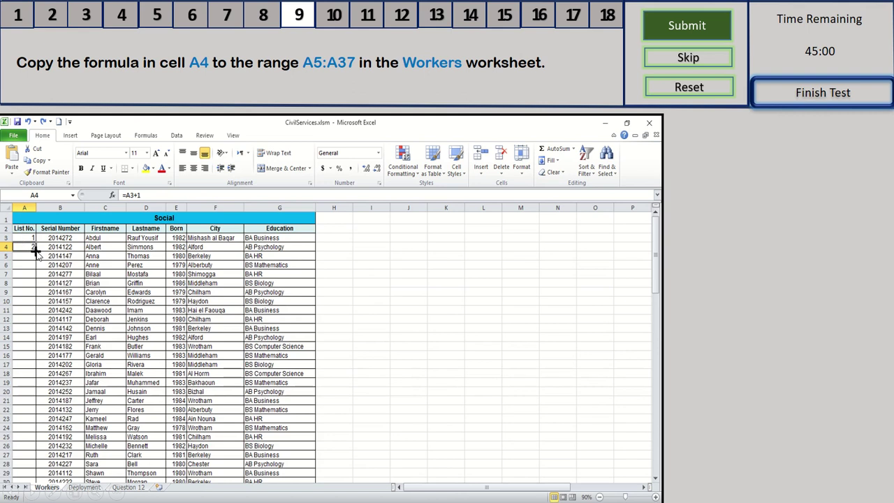
drag(35, 252, 38, 464)
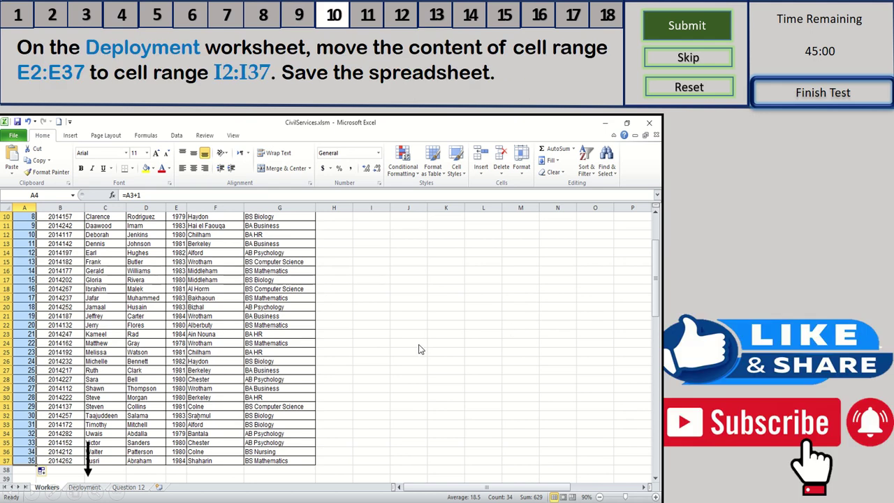
Step: Cut Zone data E2:E37 on Deployment, paste it at I2, and save the workbook
click(103, 484)
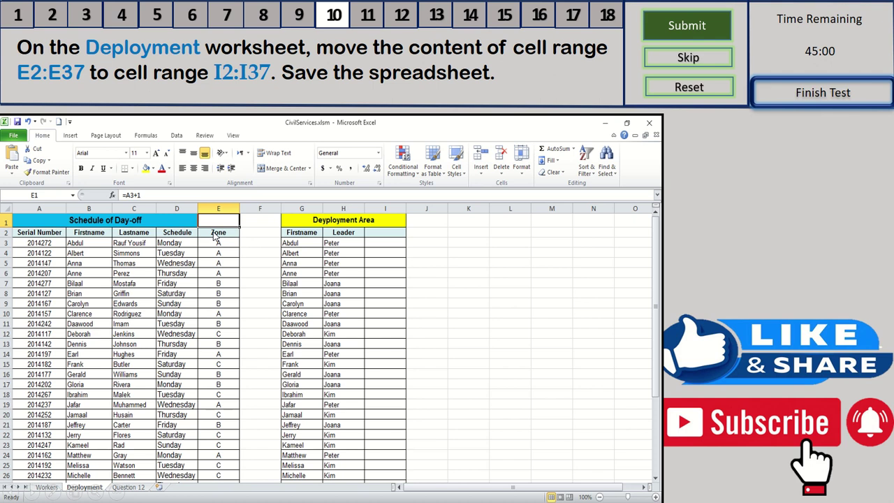
drag(218, 232, 218, 451)
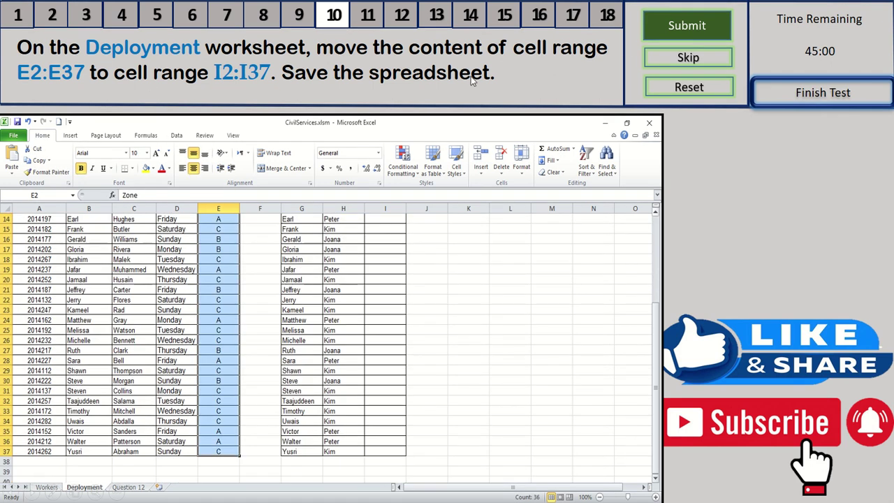
click(38, 149)
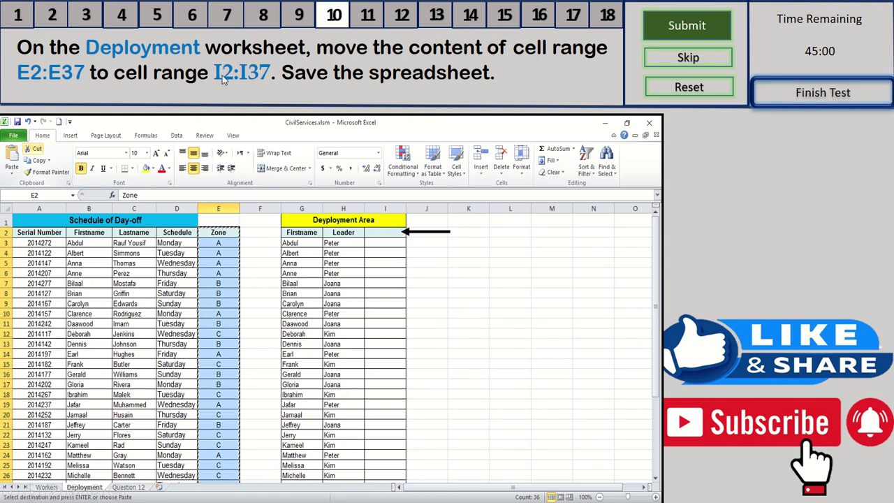
click(387, 234)
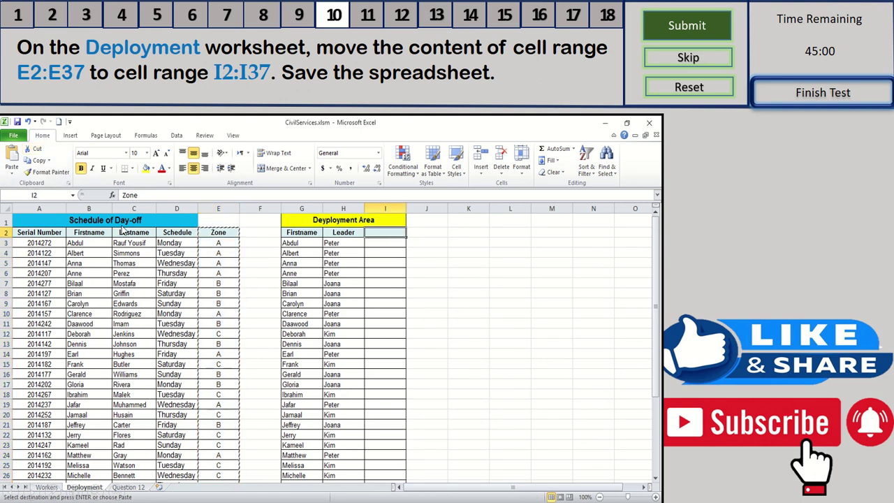
click(12, 162)
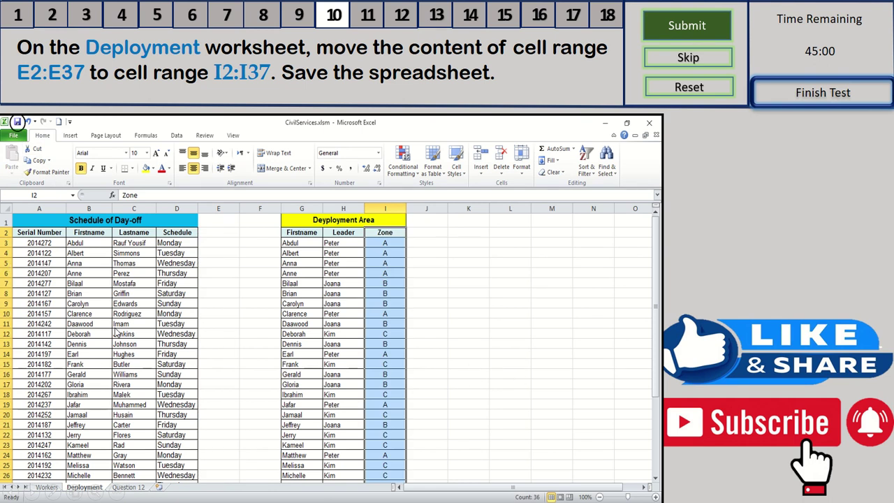
key(ctrl+s)
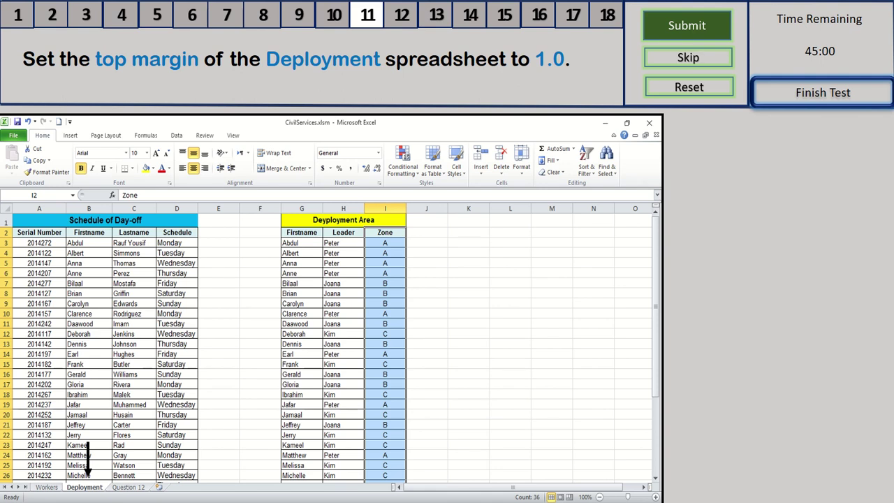
Step: Set the Deployment sheet's top margin to 1 inch through Custom Margins
click(106, 135)
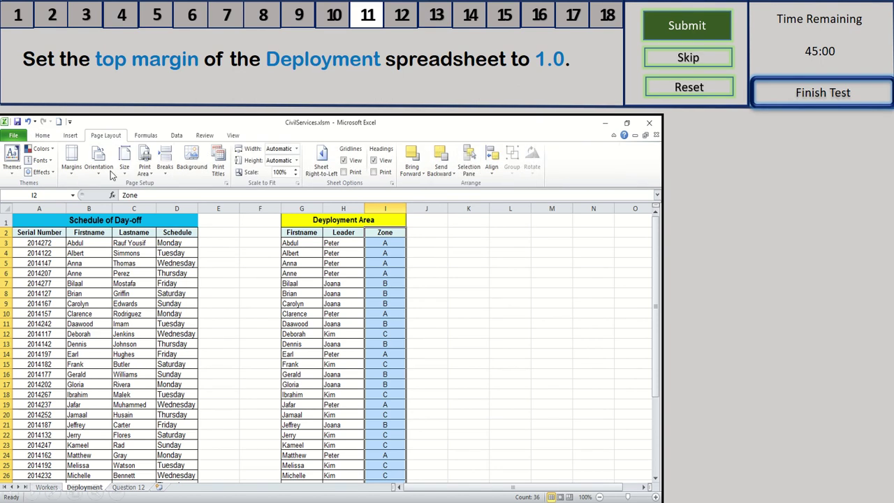
click(71, 159)
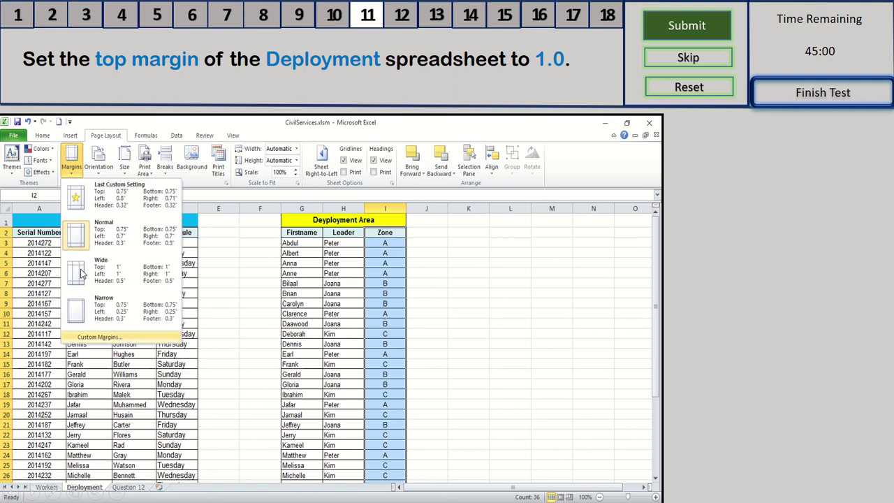
click(91, 338)
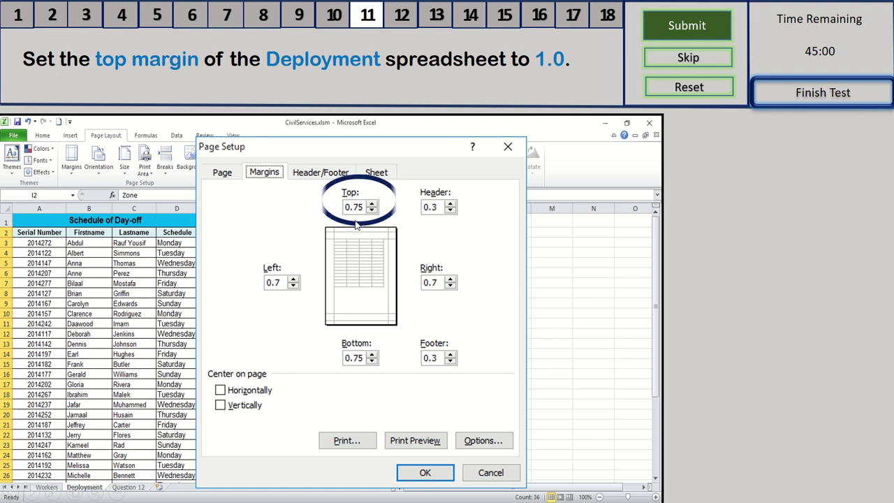
key(Tab)
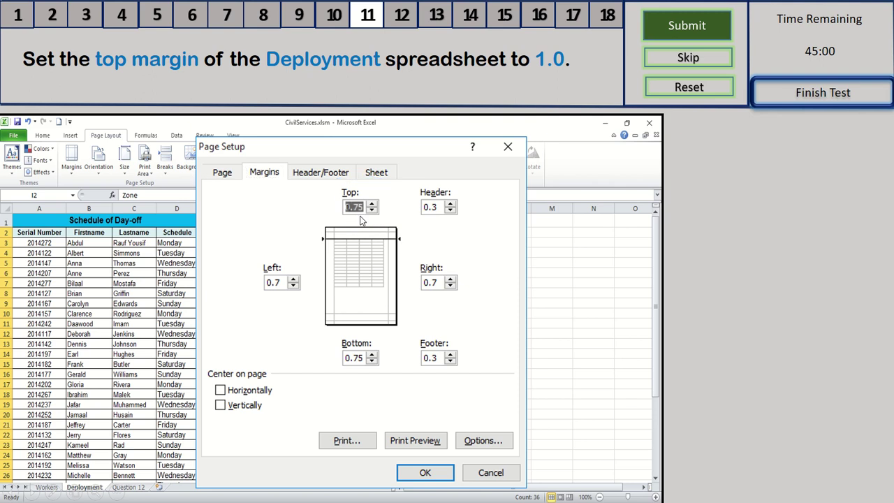
text(1)
click(418, 473)
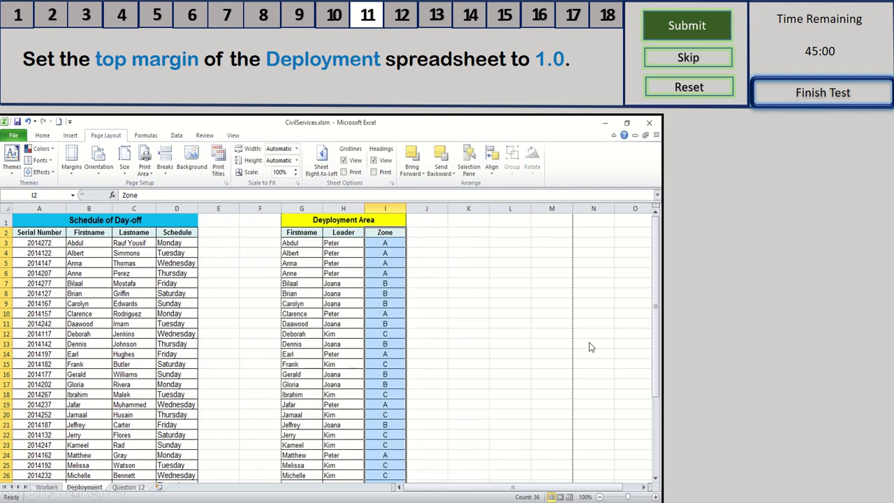
Step: Submit the margin task to bring up FoundationFund's Funding sheet
click(708, 38)
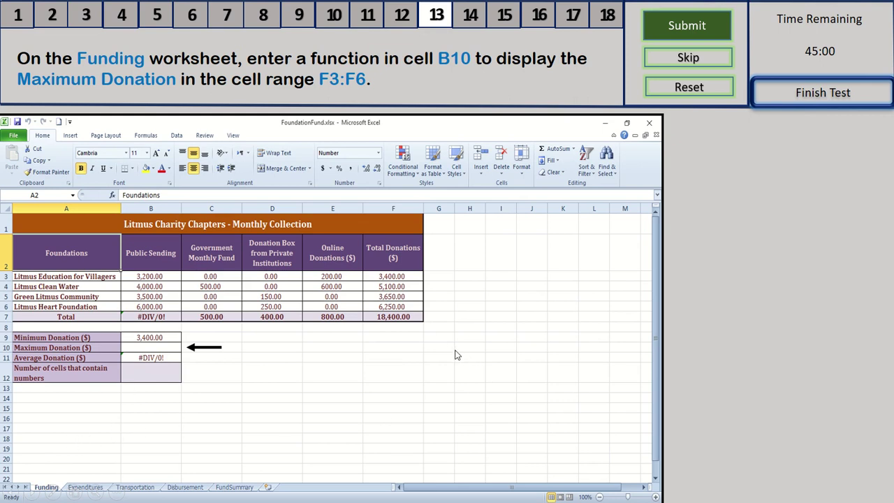
Step: Enter =MAX(F3:F6) in B10 so it shows the maximum donation, 6,250.00
click(177, 350)
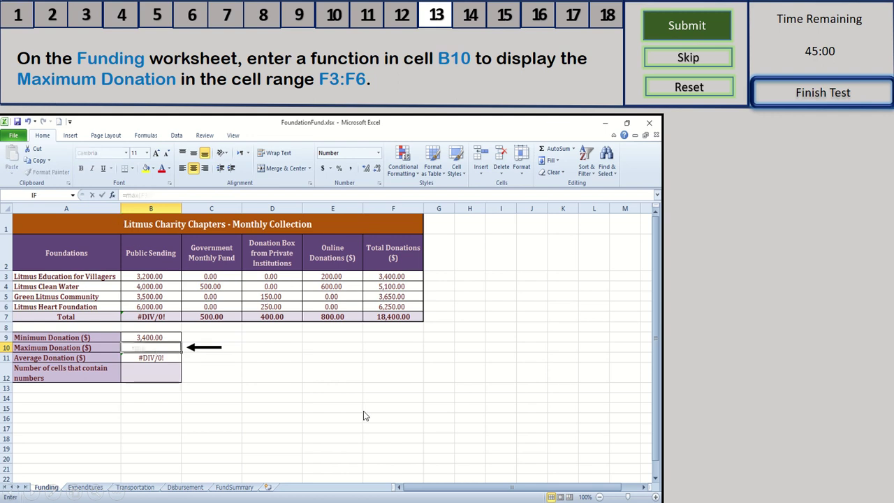
text(=max(F3:F6))
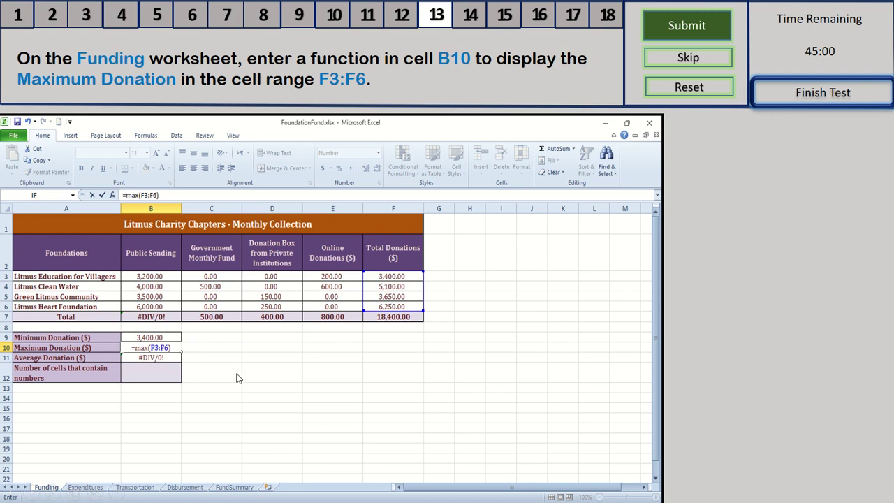
key(ctrl+Return)
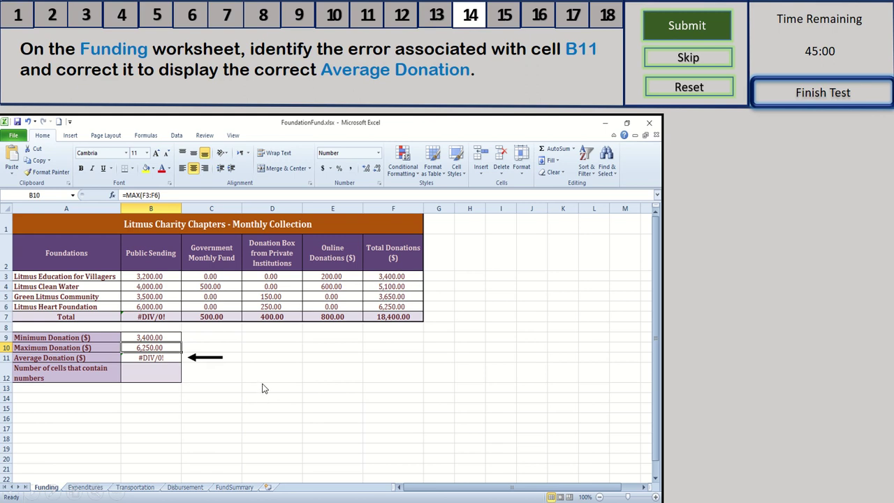
Step: Delete the trailing /0 so B11 reads =AVERAGE(F3:F6), showing 4,600.00
click(160, 357)
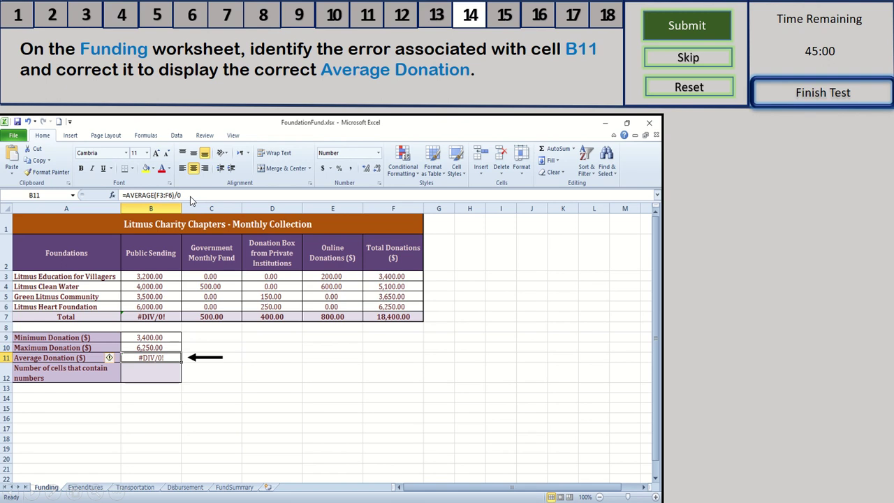
click(190, 196)
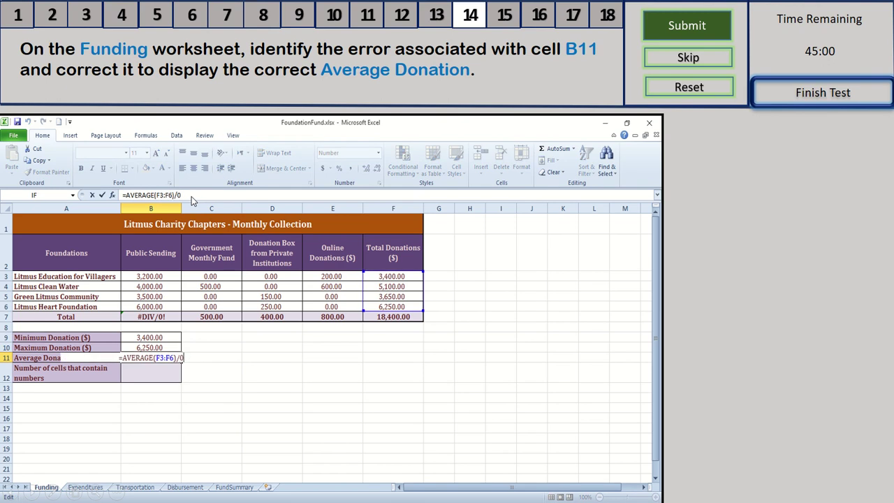
key(shift+Left)
key(shift+Left)
key(BackSpace)
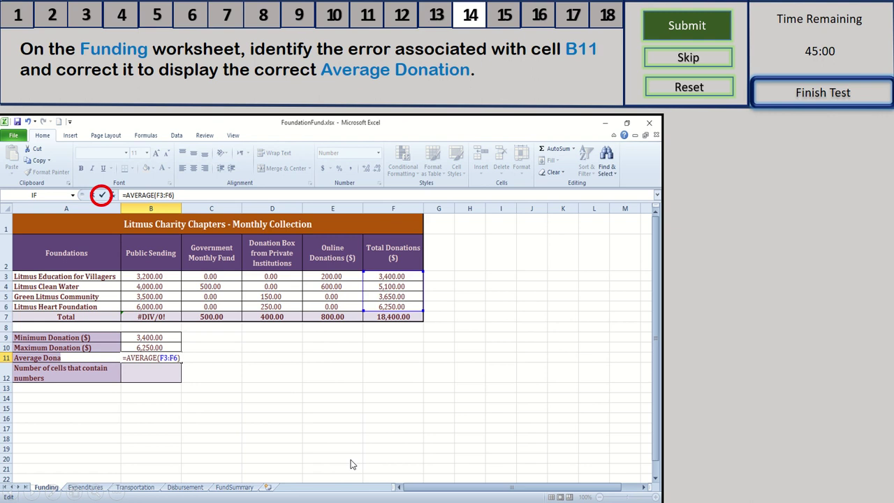
key(ctrl+Return)
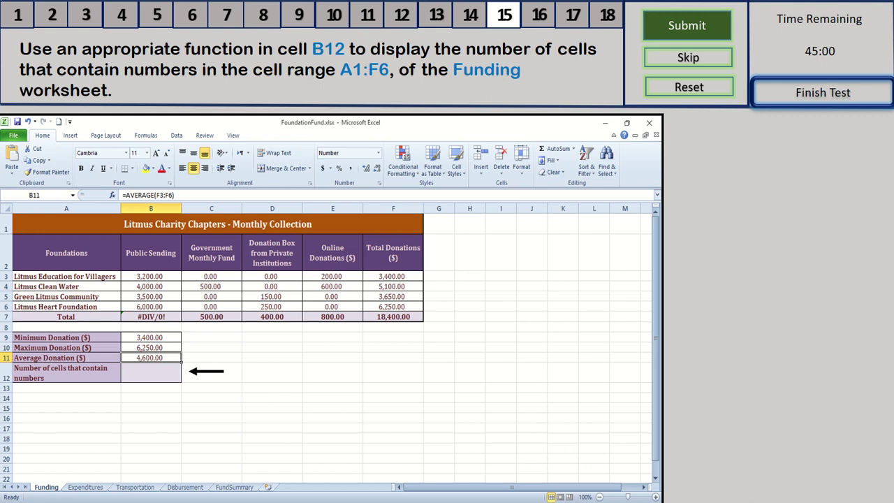
Step: Enter =COUNT(A1:F6) in B12, giving a count of 20
click(160, 377)
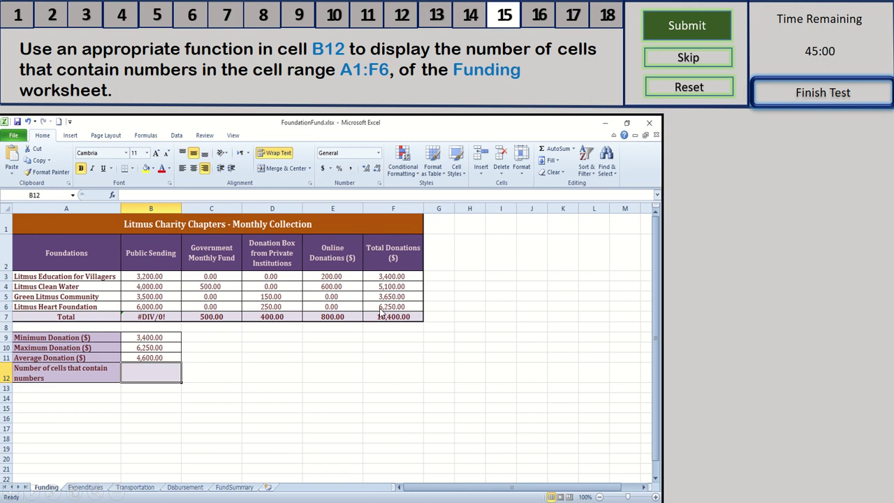
text(=Count(A1:F6))
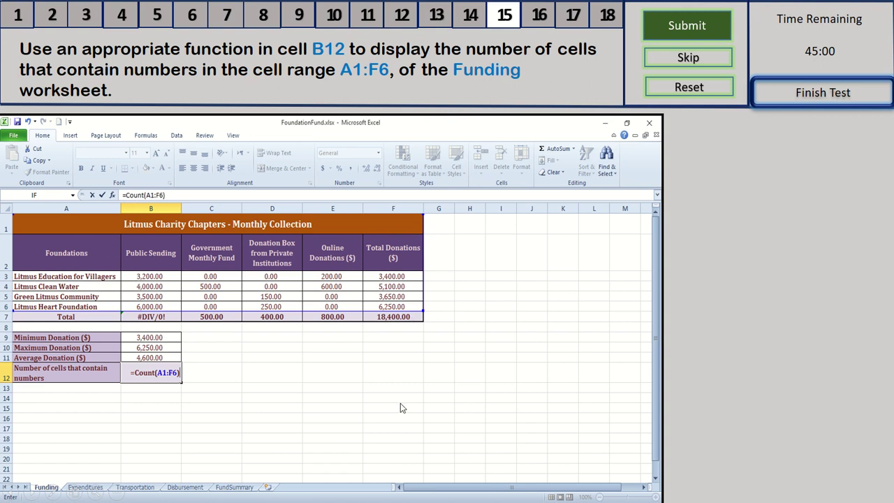
click(102, 194)
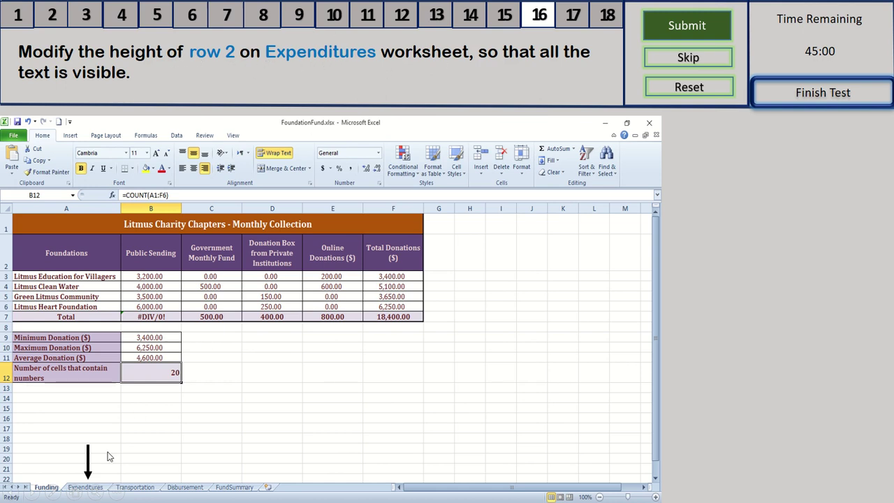
Step: On the Expenditures sheet, AutoFit row 2's height so Office Rent shows fully
key(ctrl+Page_Down)
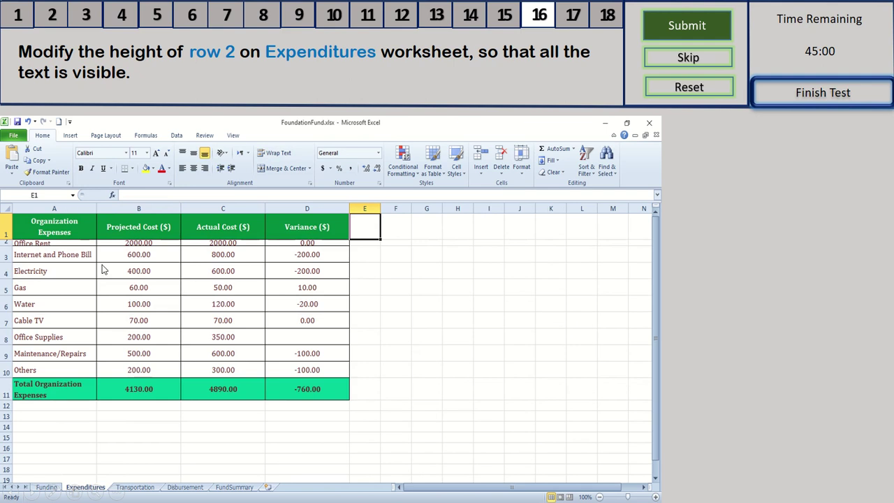
click(5, 243)
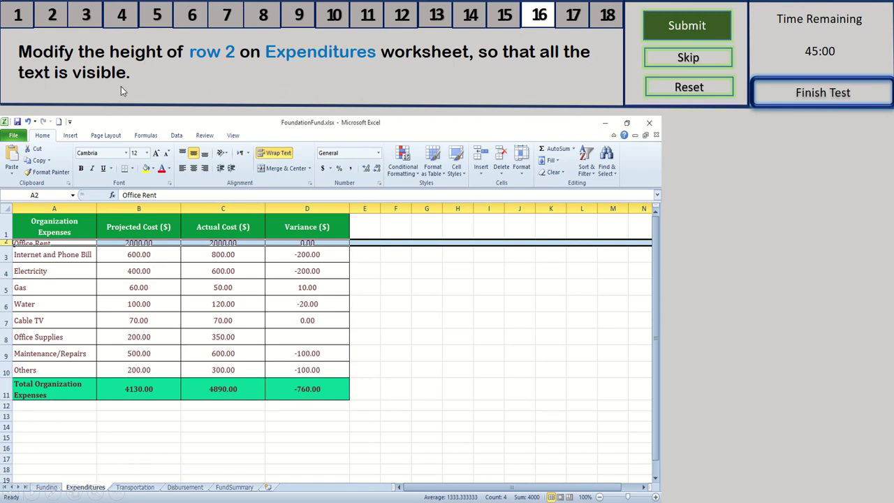
click(523, 168)
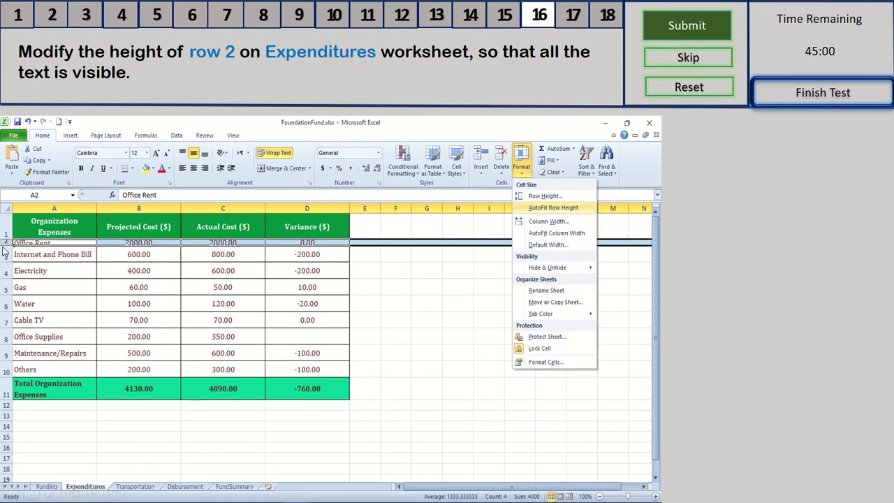
click(551, 208)
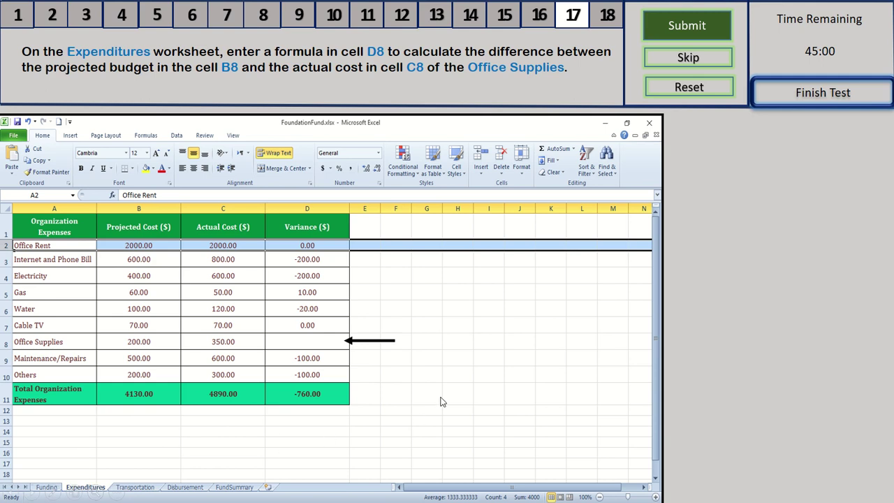
Step: Enter =B8-C8 in D8 for the Office Supplies variance of -150.00
click(335, 342)
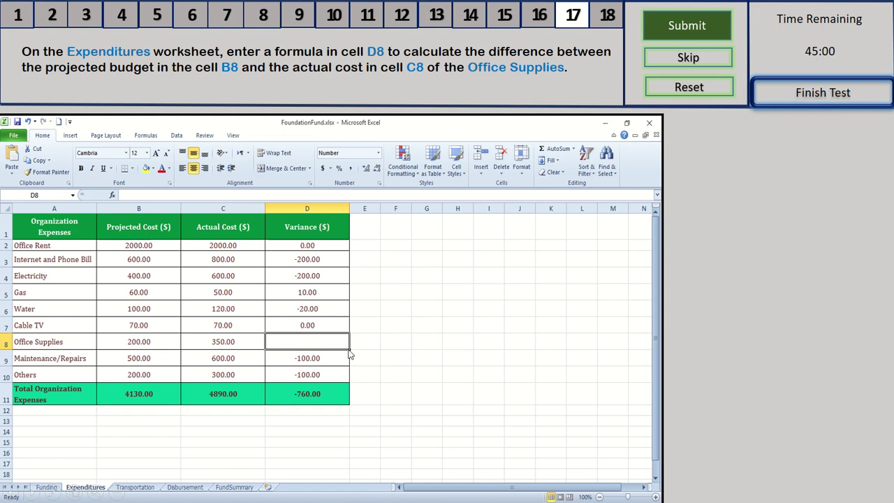
text(=B8-C8)
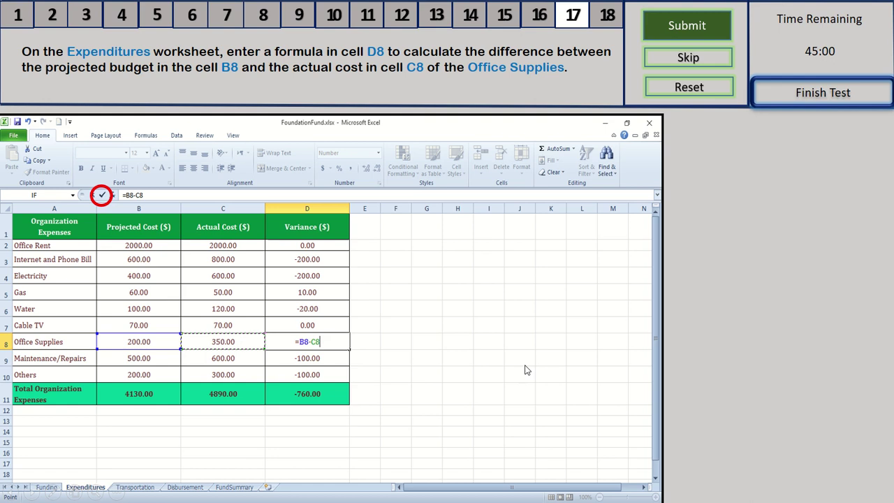
key(ctrl+Return)
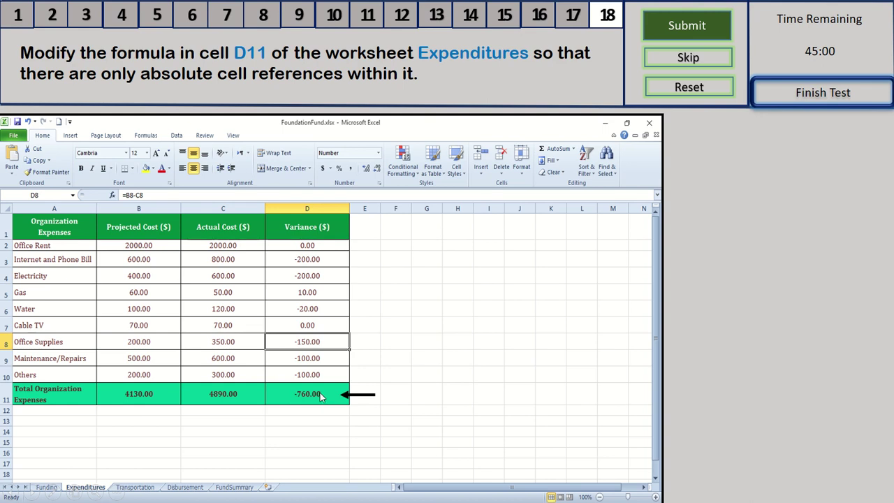
Step: Rewrite D11 as =$B$11-$C$11 using F4, keeping the -760.00 result
key(Down)
key(Down)
key(Down)
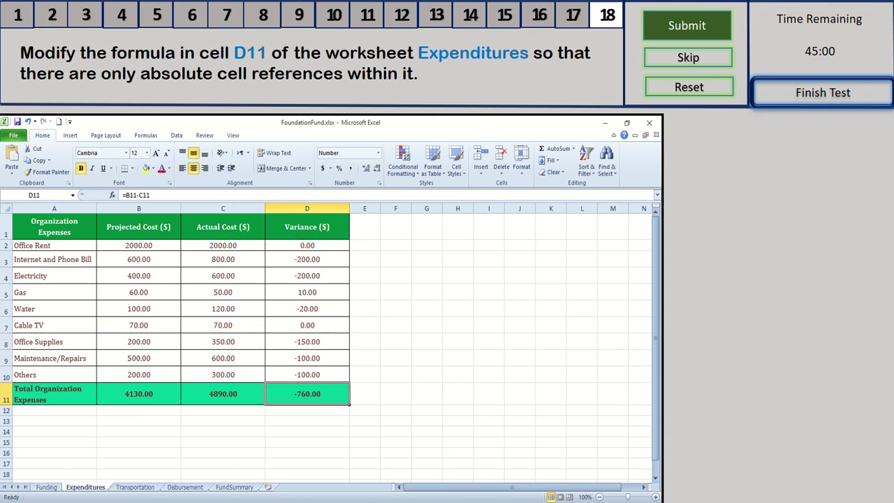
click(133, 195)
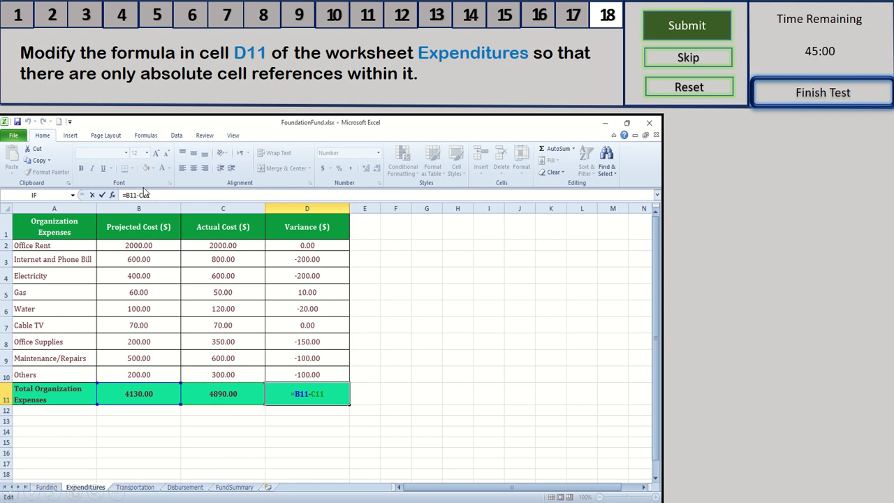
key(F4)
key(End)
key(F4)
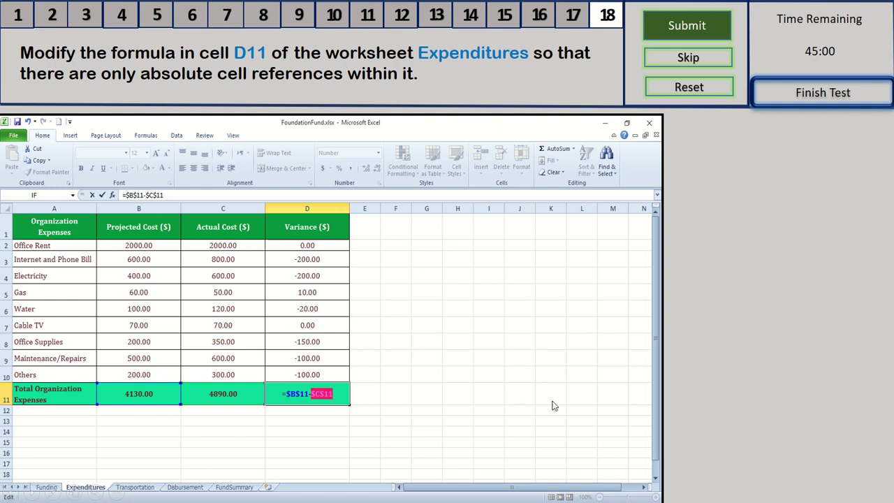
key(Right)
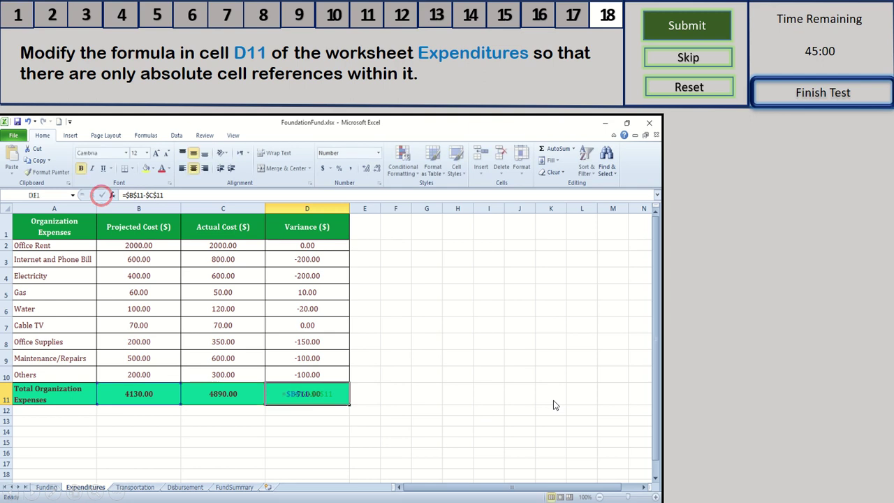
key(ctrl+Return)
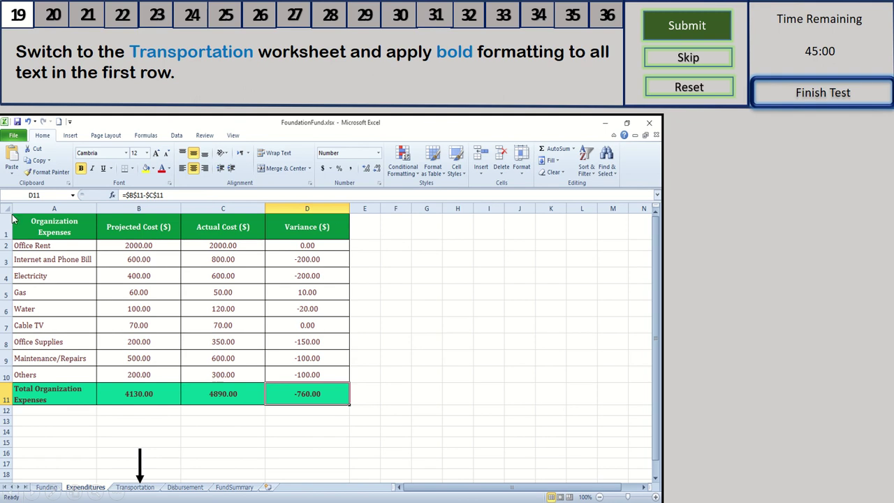
Step: Select row 1 on the Transportation sheet and apply Bold
key(ctrl+Page_Down)
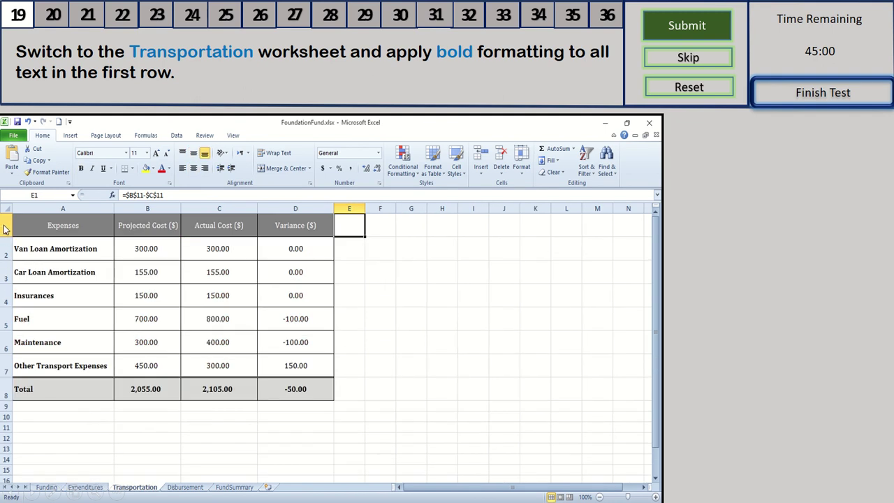
click(6, 229)
click(81, 169)
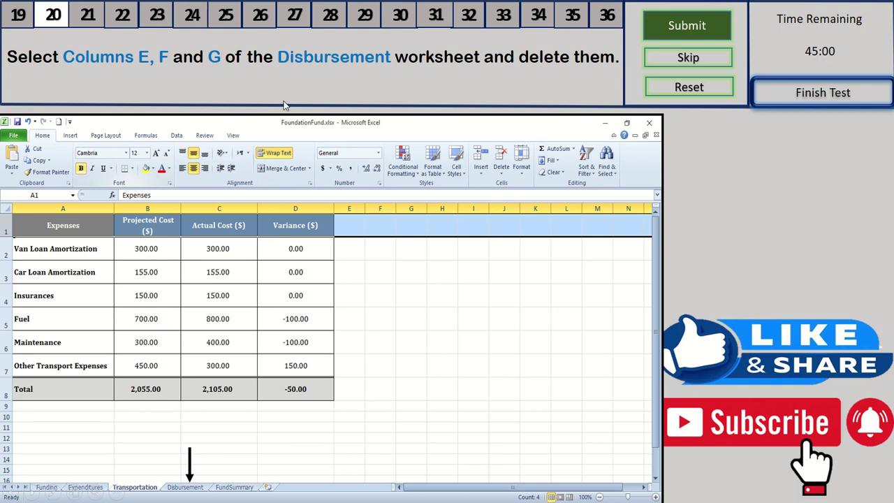
Step: Delete Disbursement columns E–G and AutoSum B2:B6 into B7, giving 1700.00
click(201, 481)
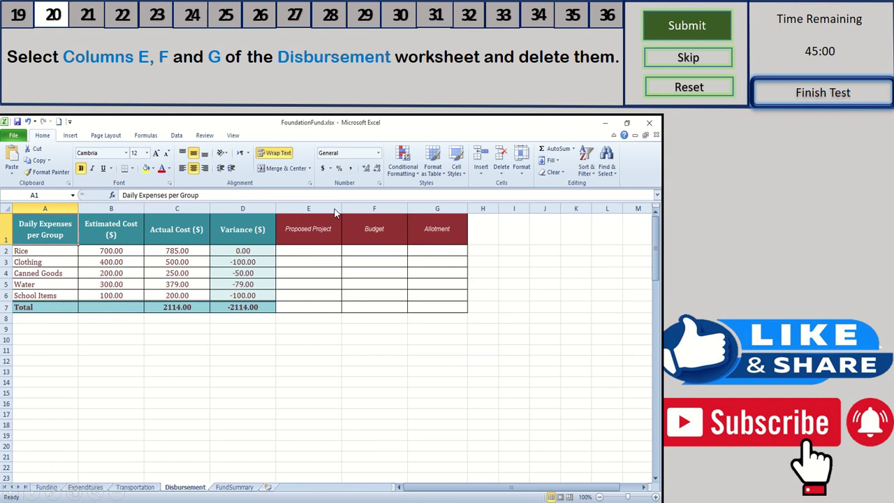
drag(308, 208, 442, 211)
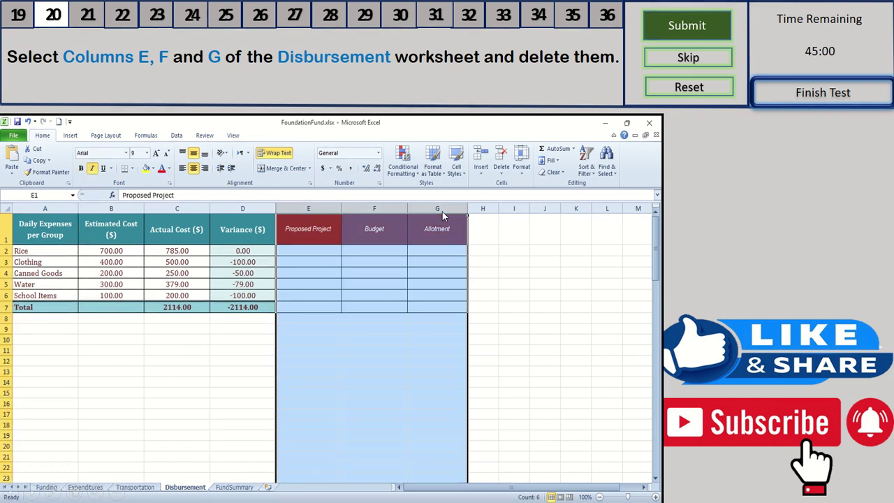
click(501, 168)
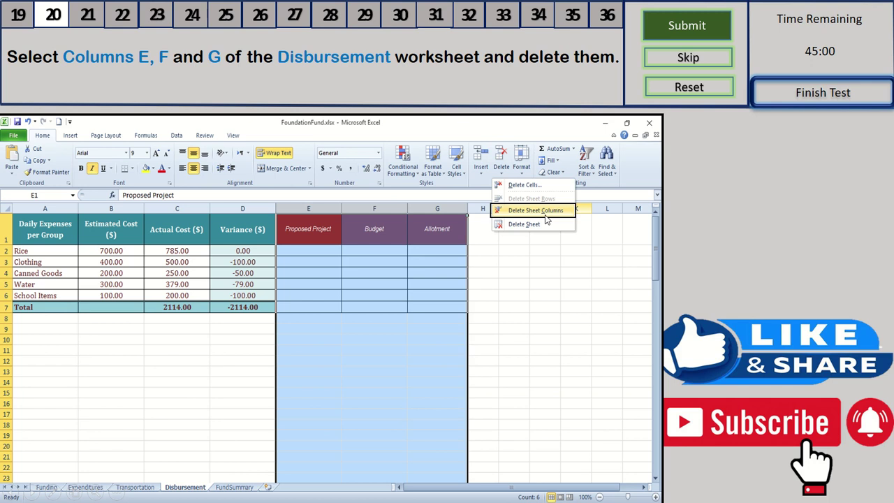
click(547, 216)
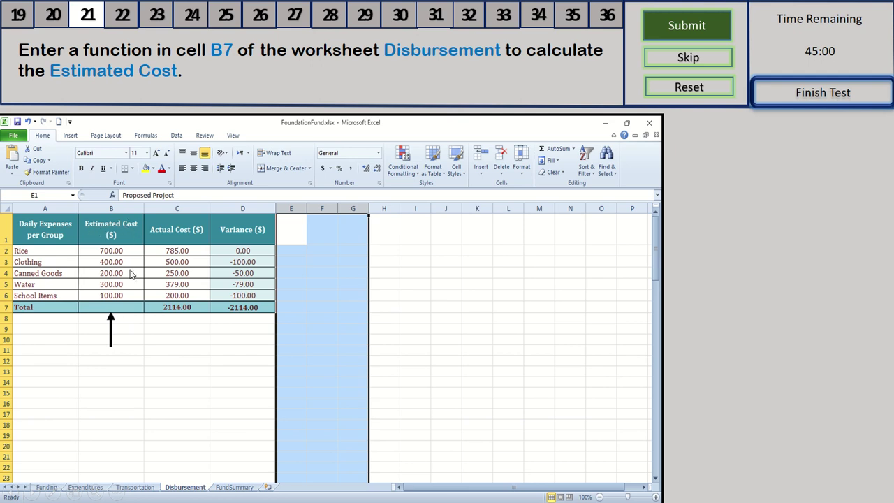
click(558, 149)
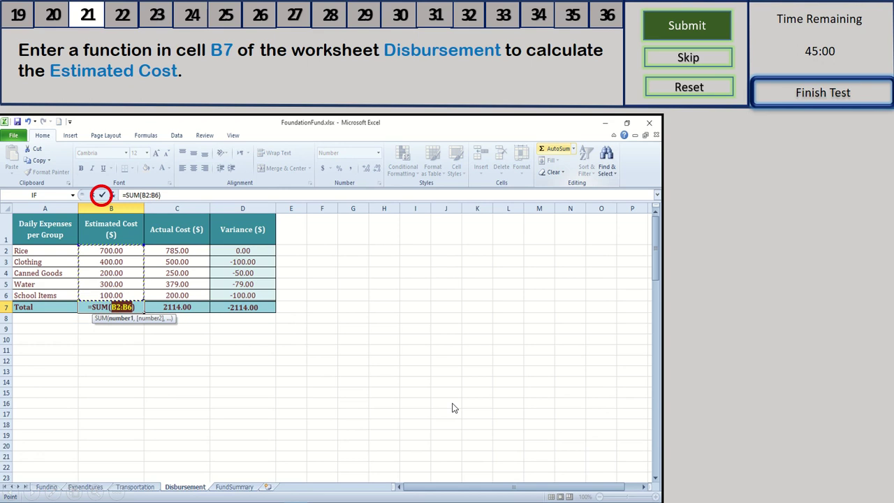
key(ctrl+Return)
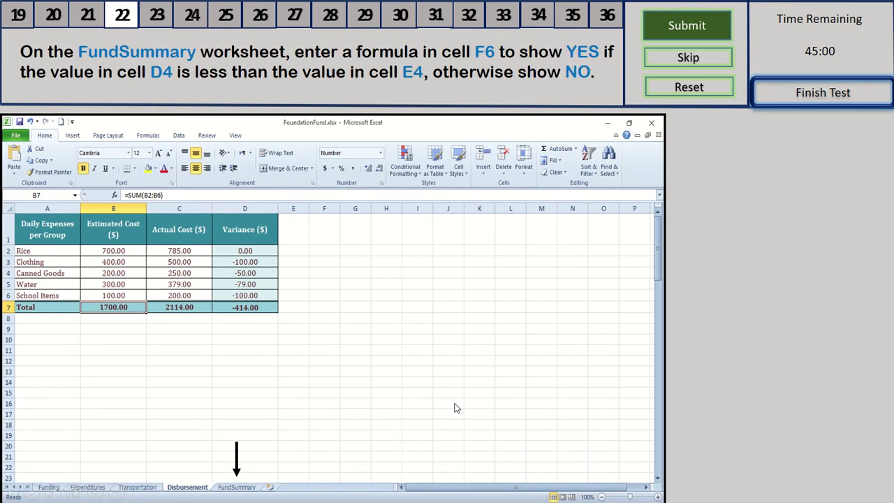
Step: On FundSummary, enter =IF(D4<E5,"YES","NO") in F6 using the IF function dialog
click(253, 482)
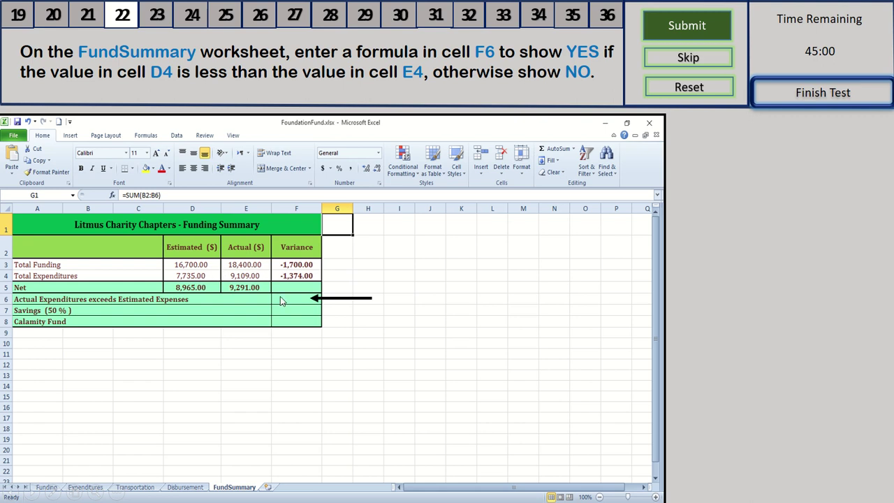
click(280, 299)
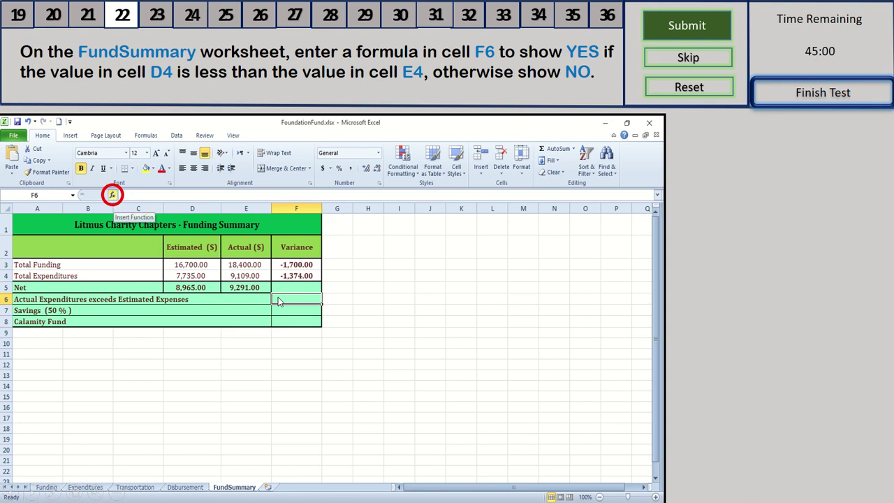
key(shift+F3)
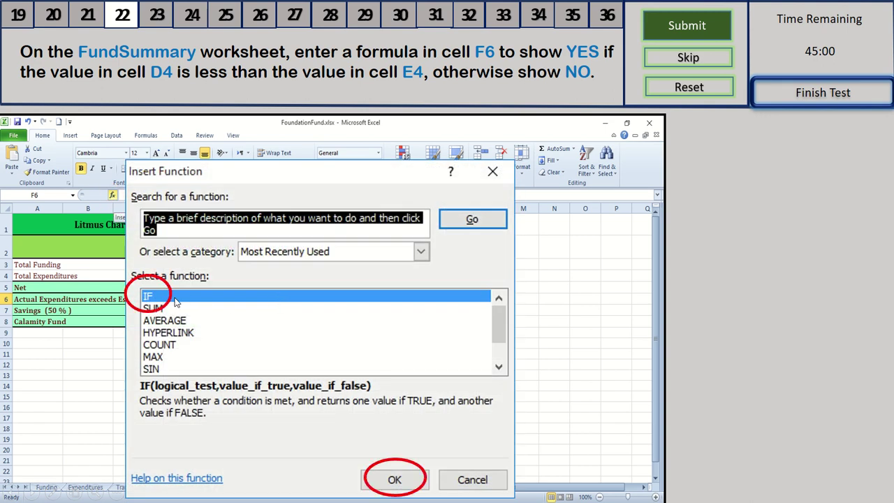
click(383, 478)
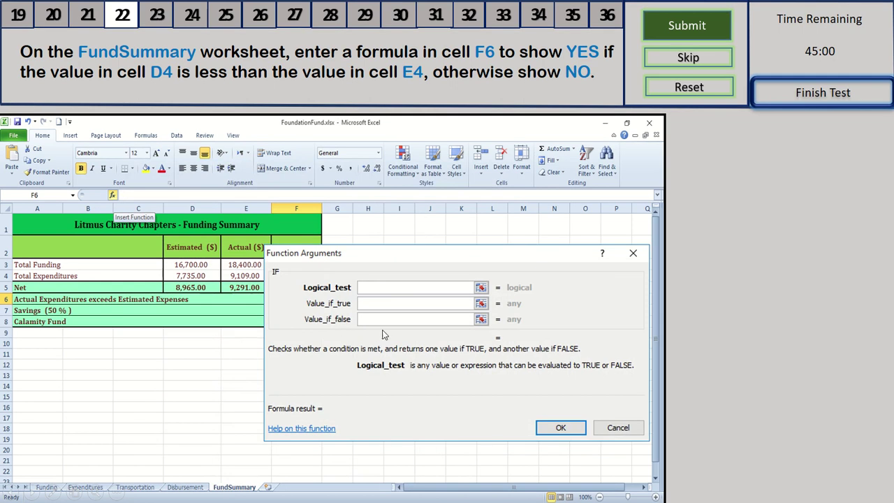
text(D4<E4)
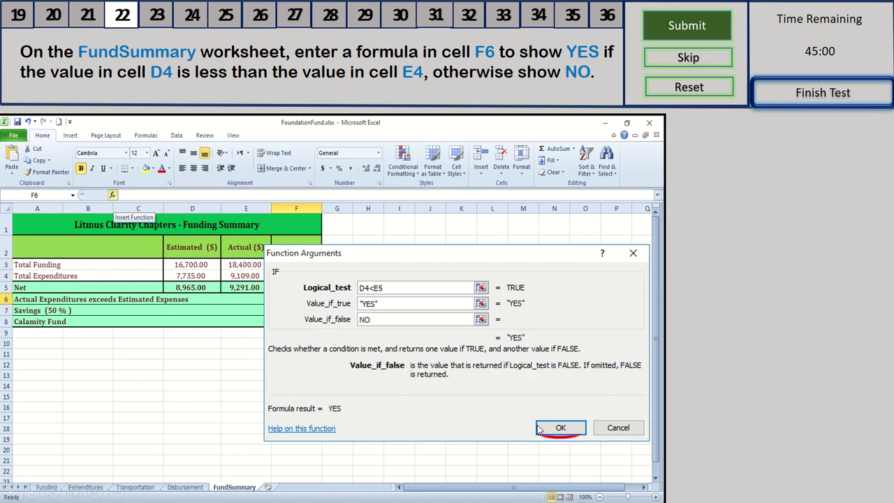
click(539, 428)
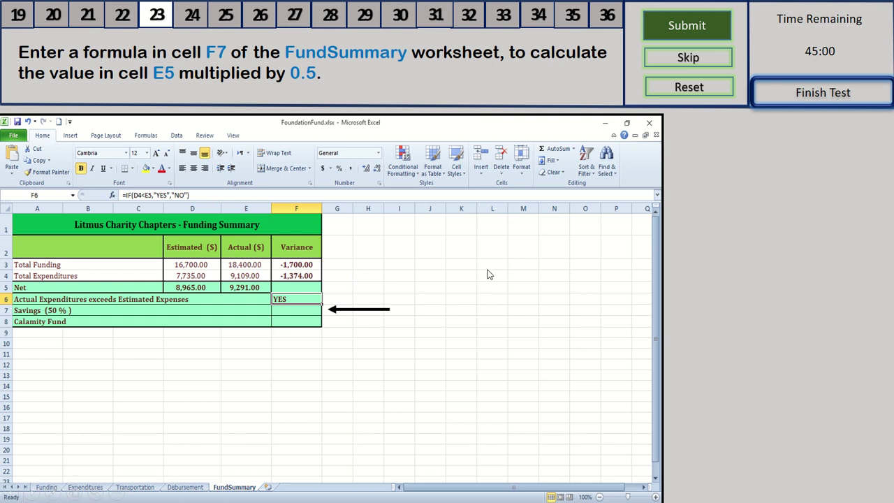
Step: Enter =E5*0.5 in F7 and =E5/2 in F8, both giving 4645.5
click(291, 313)
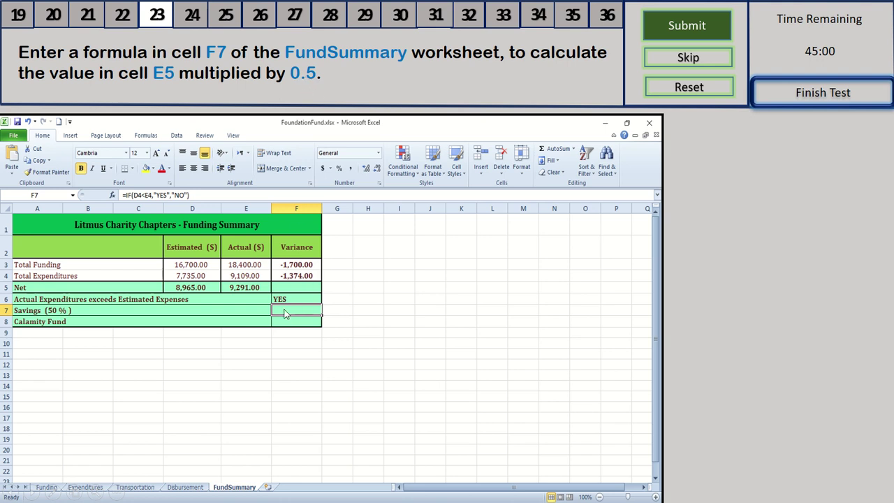
text(=E5*0.5)
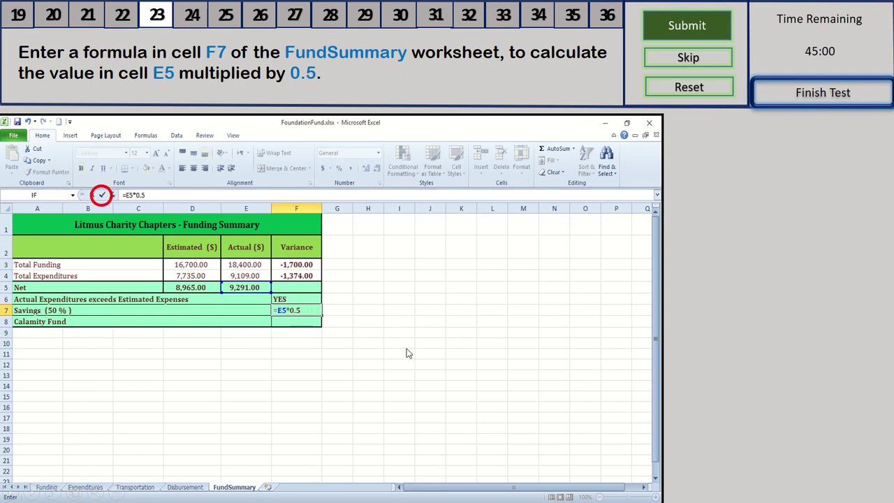
key(ctrl+Return)
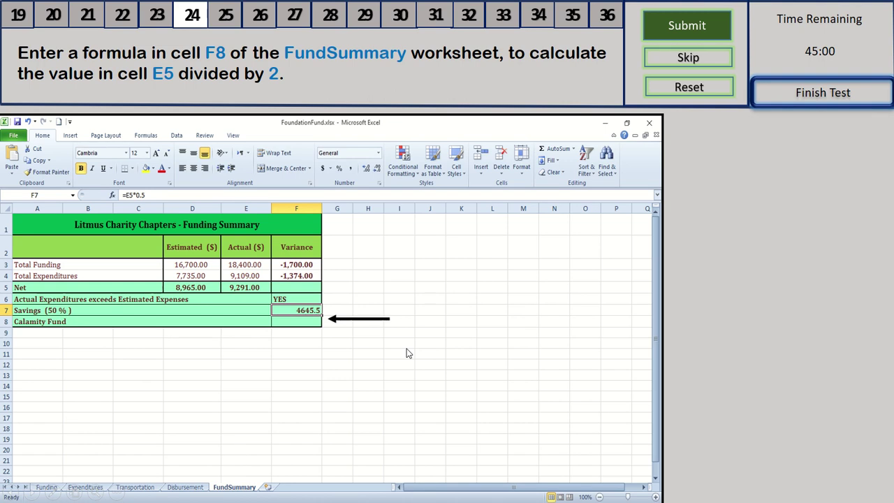
click(305, 325)
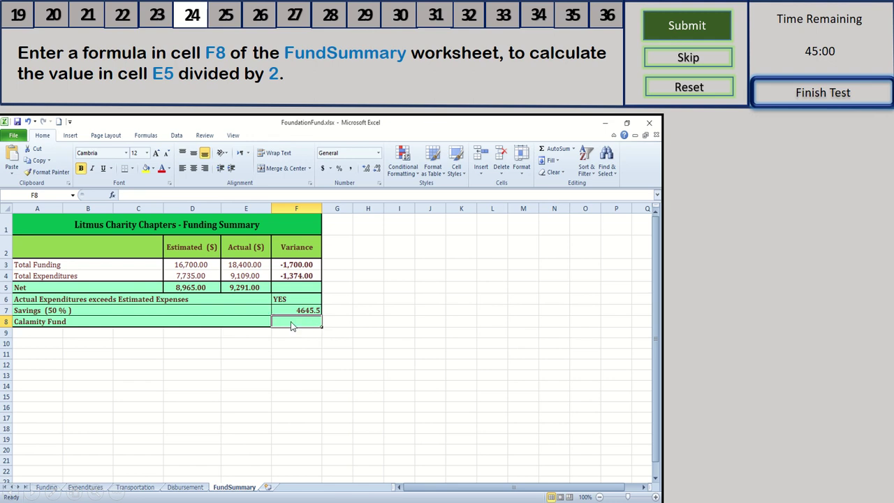
text(=E5/2)
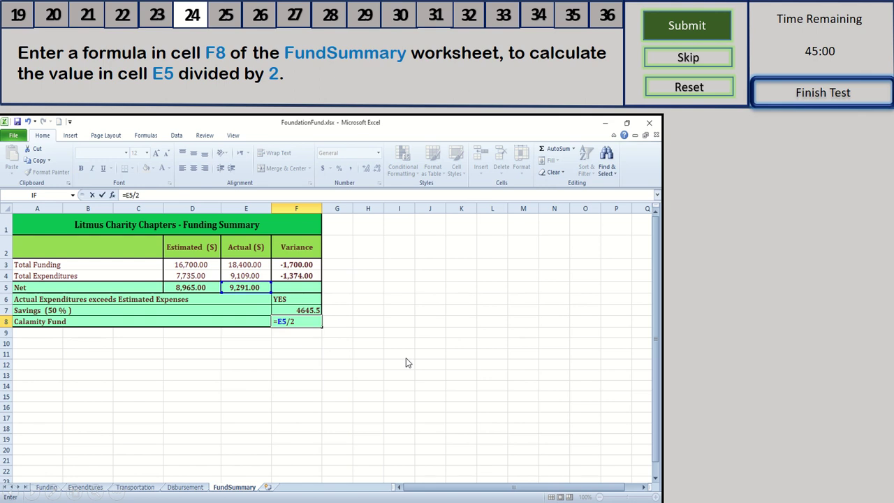
key(ctrl+Return)
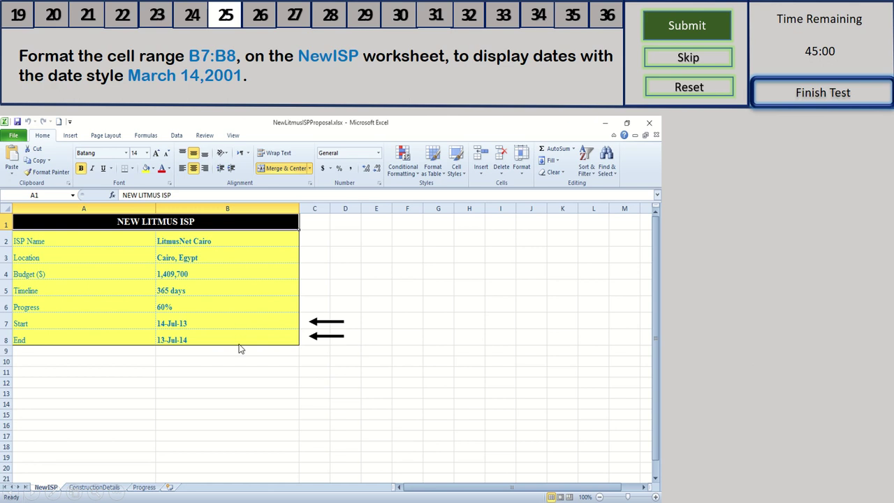
Step: Apply the March 14, 2001 date type to B7:B8, showing July 14, 2013 and July 13, 2014
drag(233, 325, 233, 337)
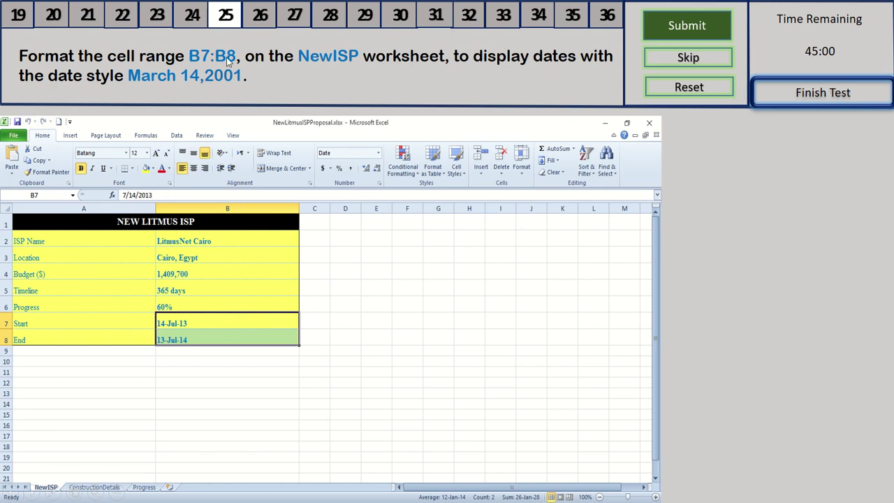
click(380, 183)
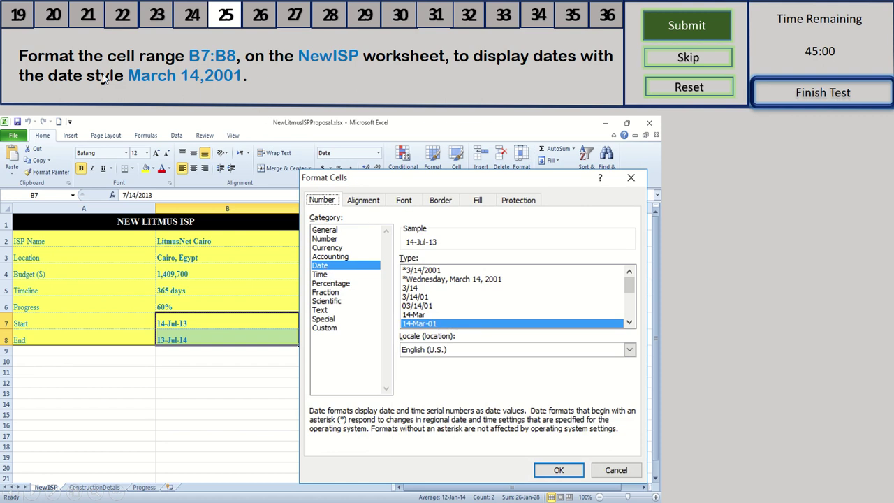
scroll(628, 307, down, 2)
click(482, 314)
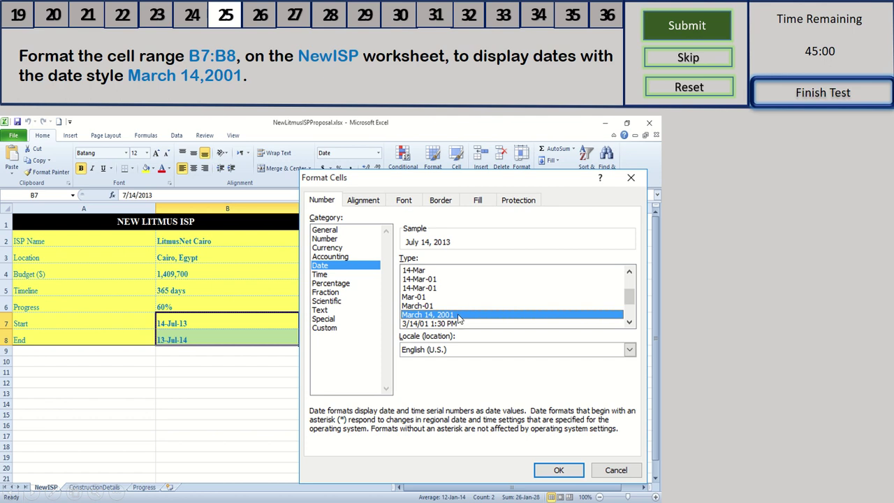
click(548, 476)
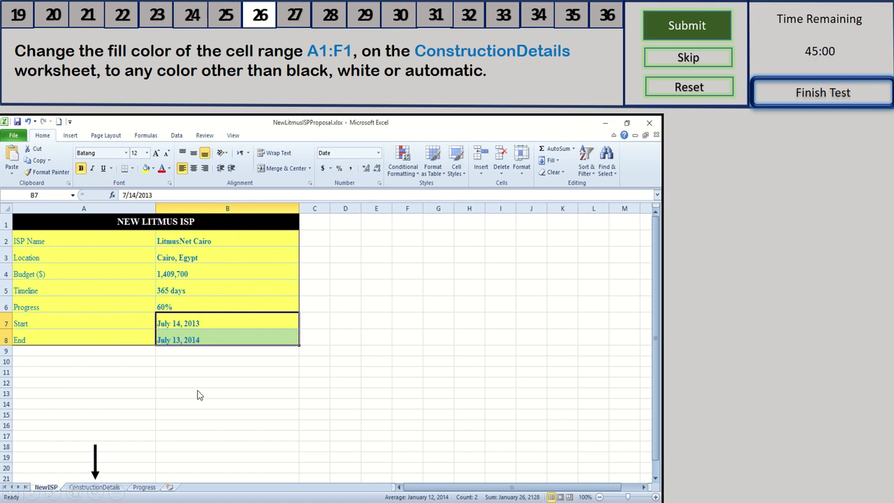
Step: On the ConstructionDetails sheet, fill header cells A1:F1 with a dark red colour
key(ctrl+Page_Down)
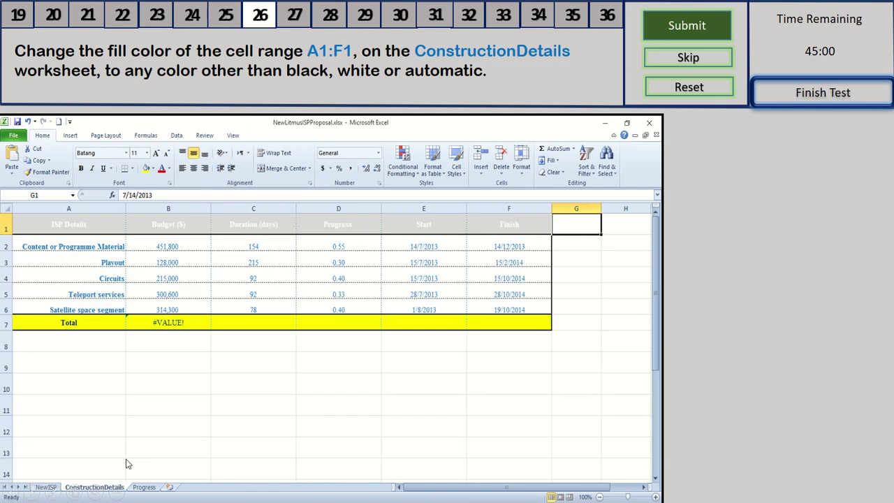
drag(28, 234, 518, 241)
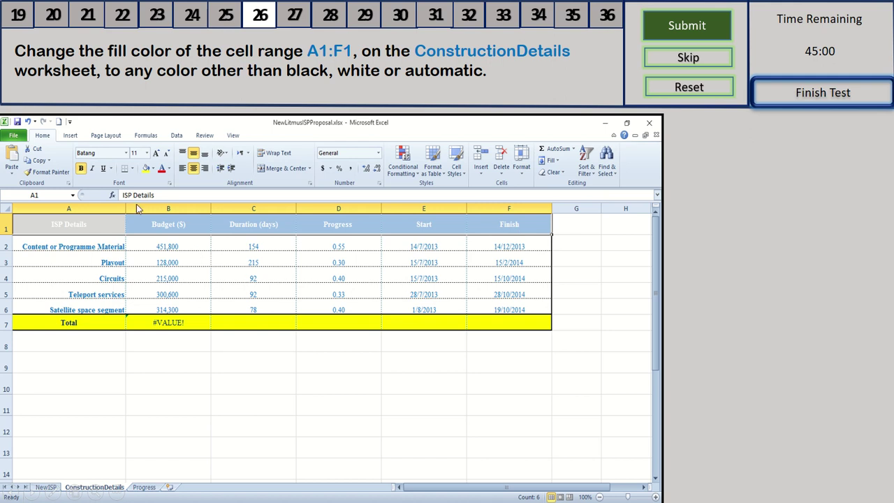
click(153, 169)
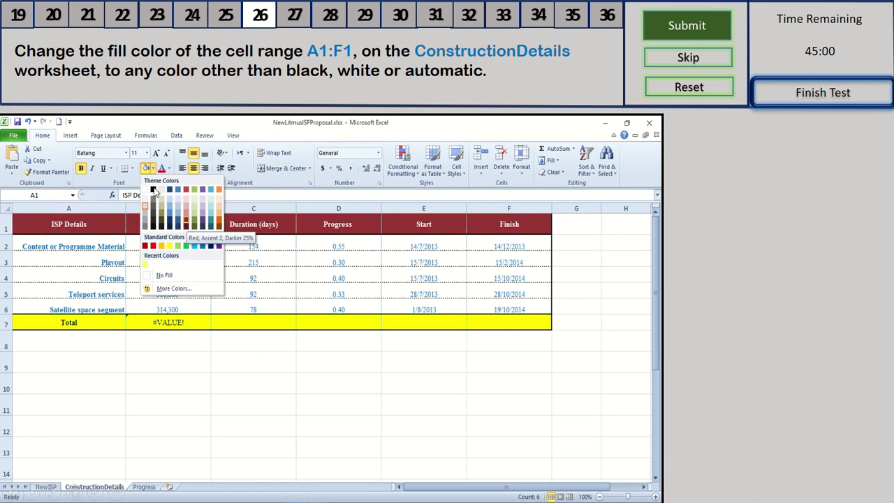
click(192, 221)
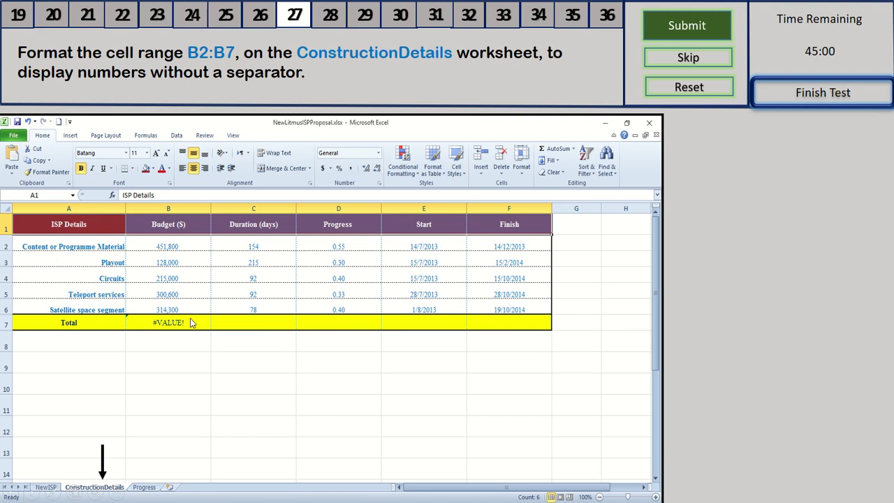
Step: Turn off the 1000 separator for budget figures B2:B7 so they read like 451800
drag(168, 247, 193, 321)
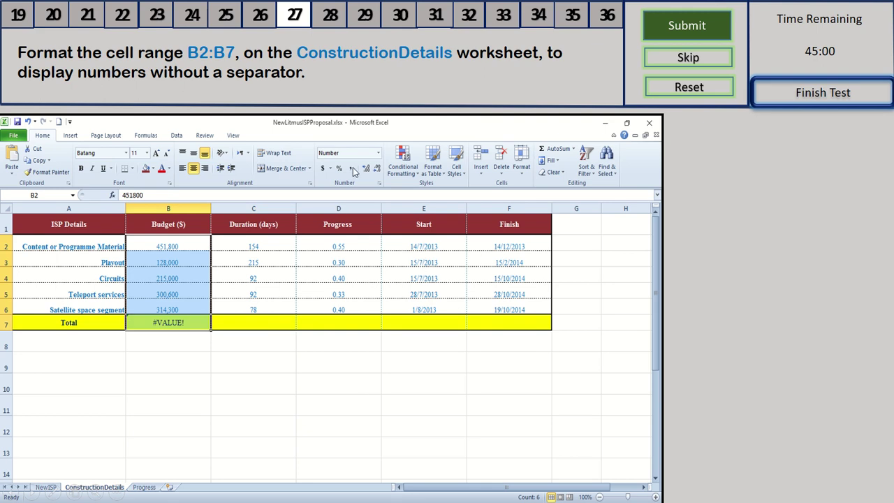
click(379, 183)
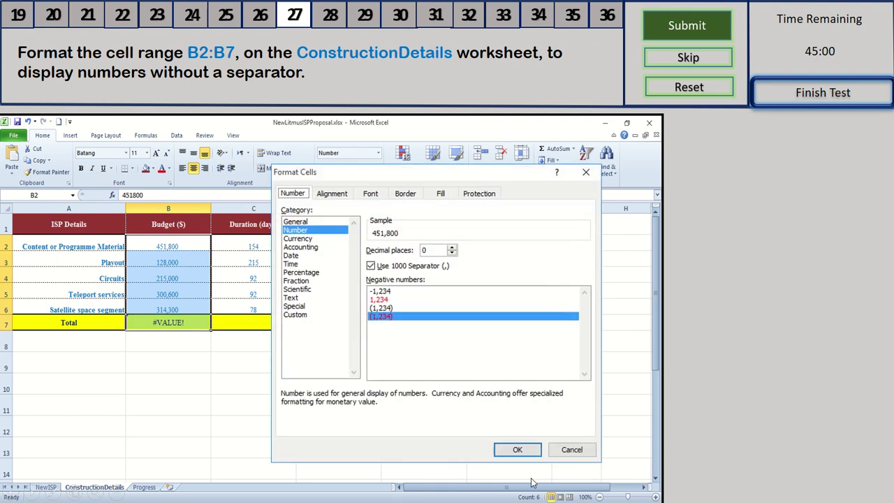
click(389, 266)
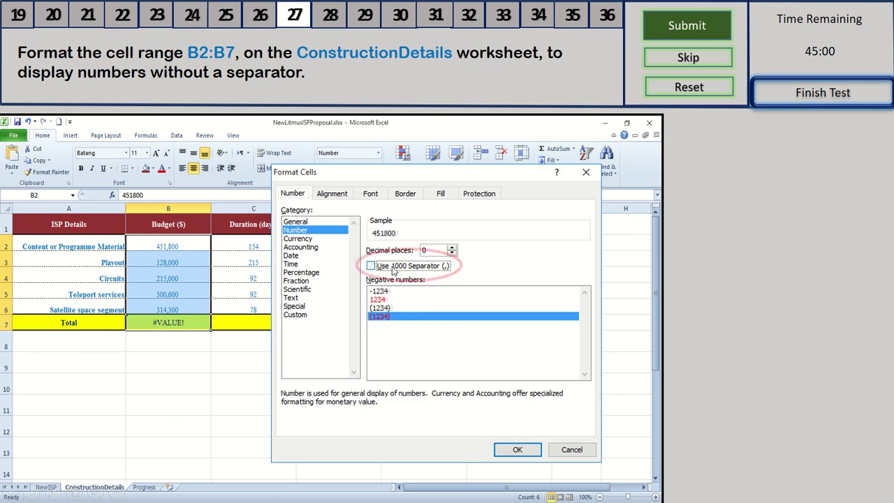
click(503, 450)
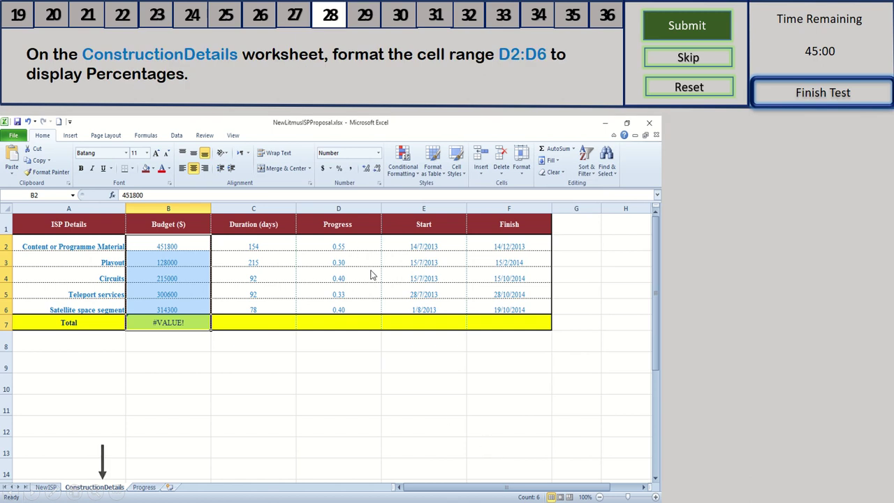
Step: Apply the Percentage number format to D2:D6 so values read like 55.20%
drag(353, 246, 354, 311)
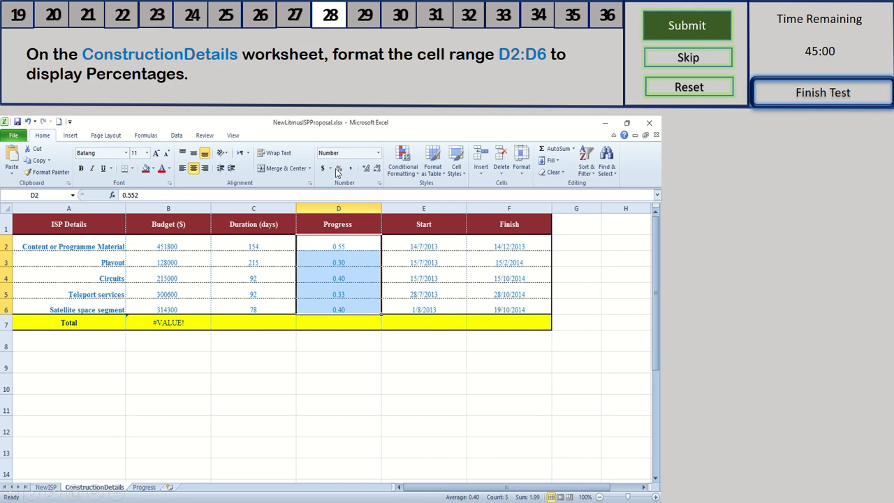
key(ctrl+1)
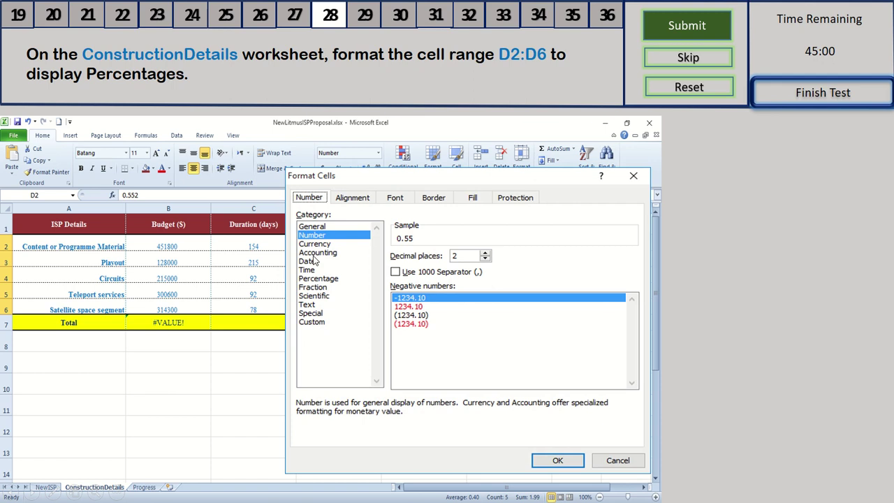
click(317, 279)
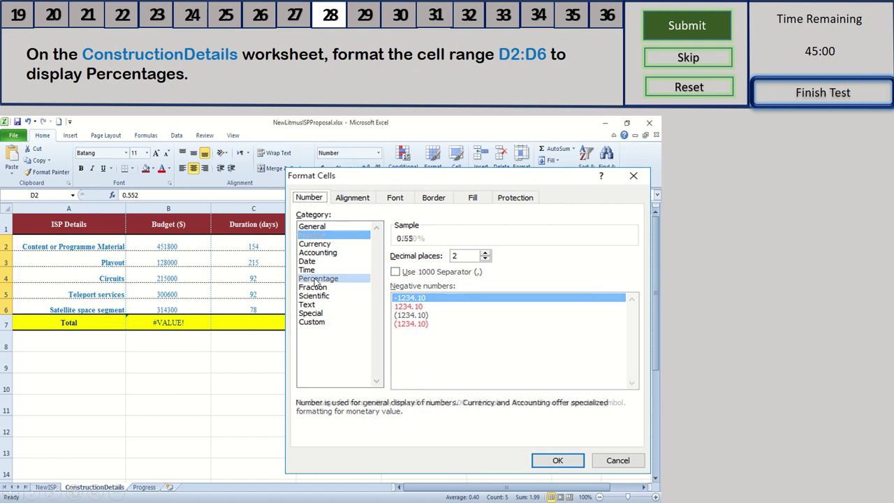
click(536, 464)
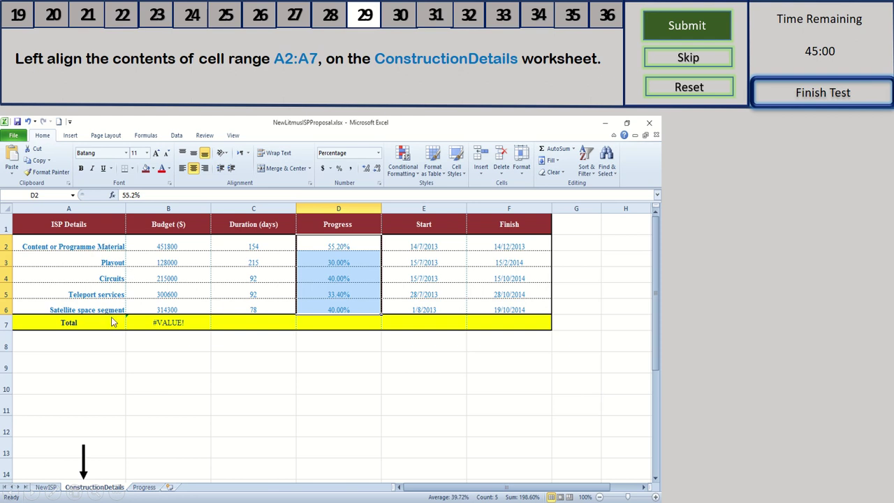
Step: Apply Align Text Left to the row labels in A2:A7 on ConstructionDetails
click(103, 240)
key(shift+Down)
key(shift+Down)
key(shift+Down)
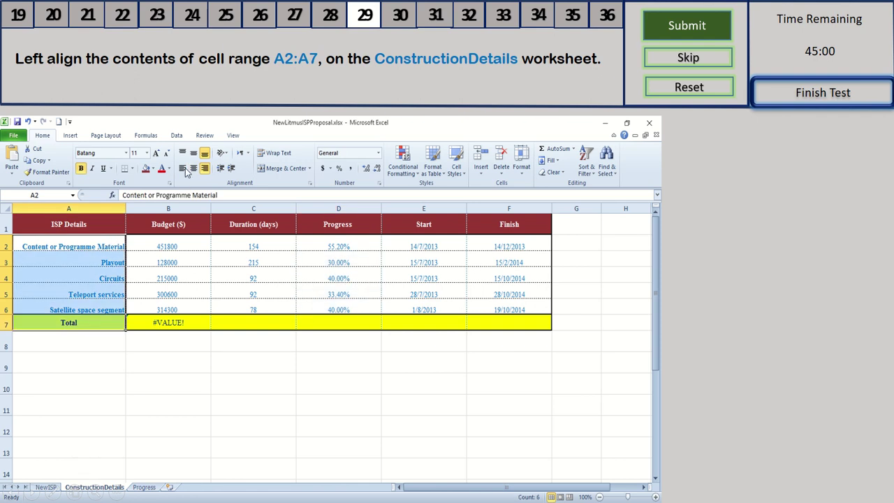
click(185, 169)
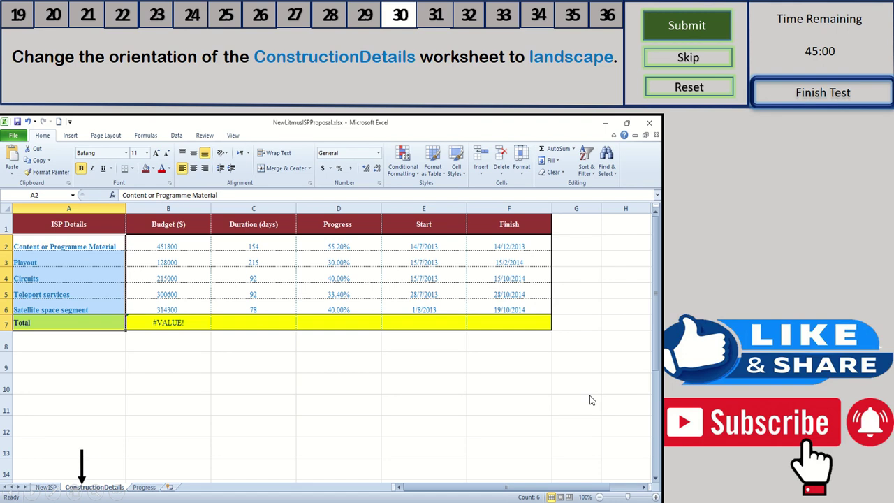
Step: Set the ConstructionDetails page orientation to Landscape from Page Layout
click(108, 135)
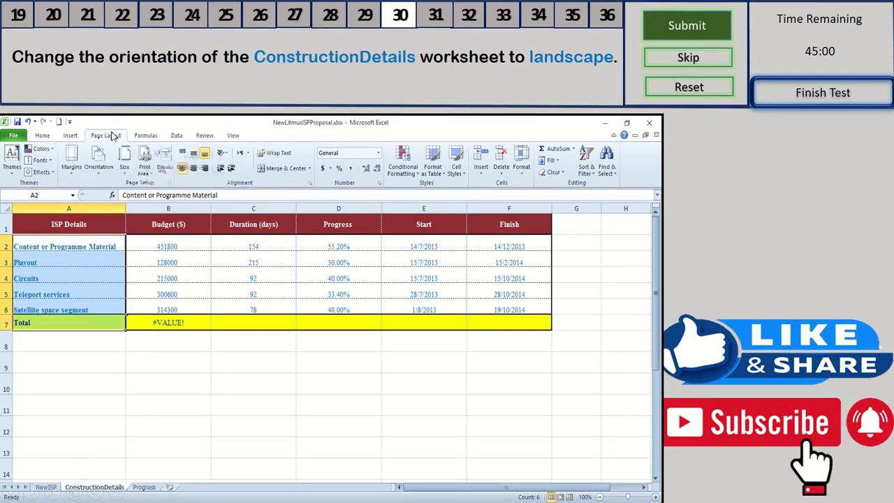
click(98, 167)
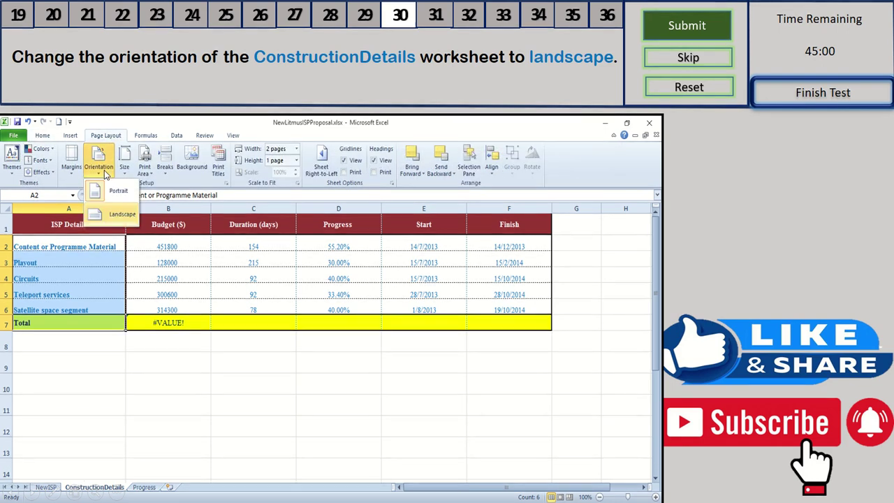
click(120, 214)
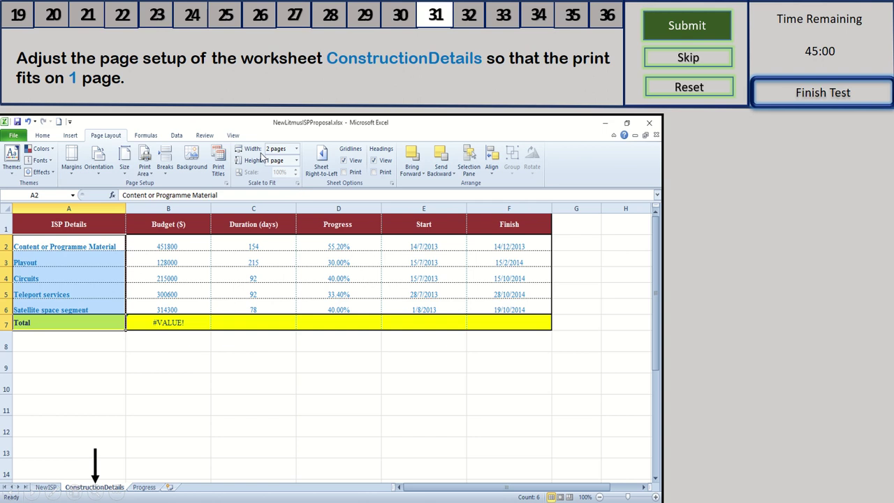
Step: Set Scale to Fit width to 1 page, giving 1 page wide by 1 tall
click(296, 155)
click(283, 169)
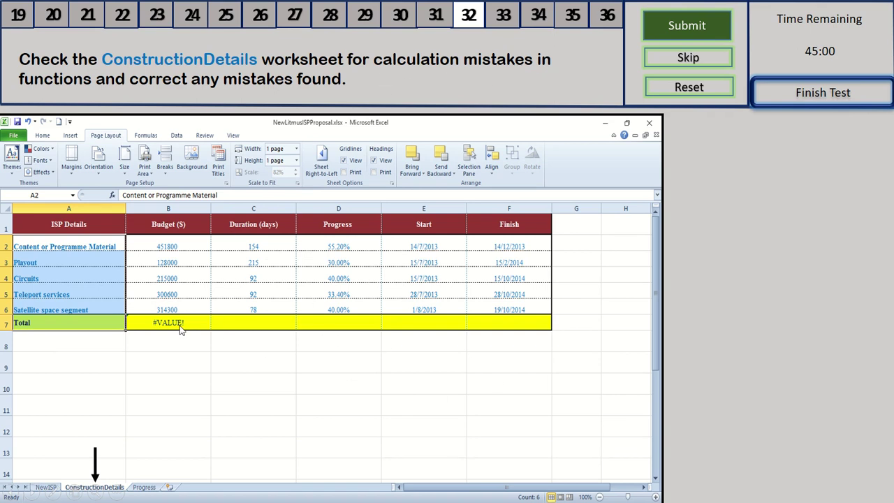
Step: Through Error Checking, delete '/3' from B7's formula, leaving =SUM(B2:B6) showing 1409700
click(145, 136)
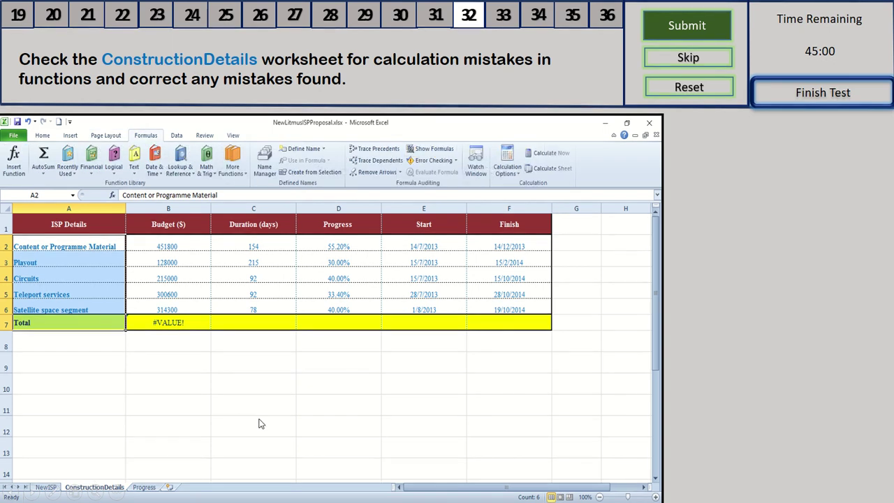
click(432, 162)
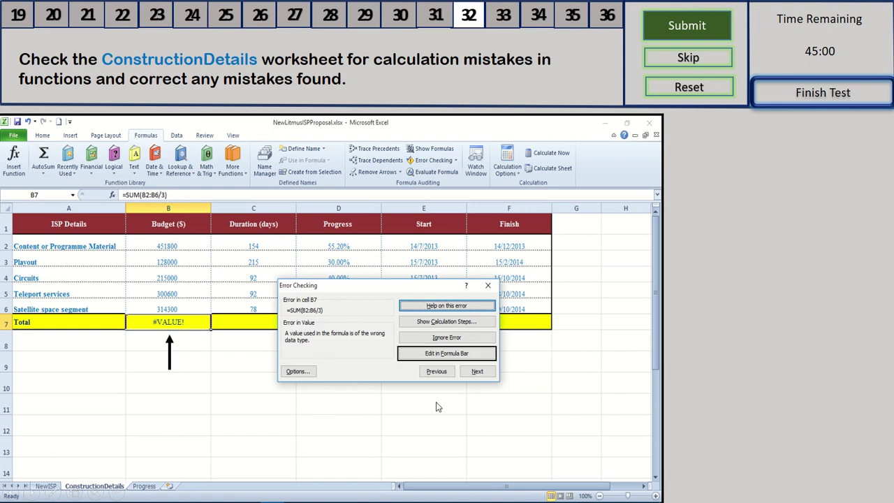
click(455, 355)
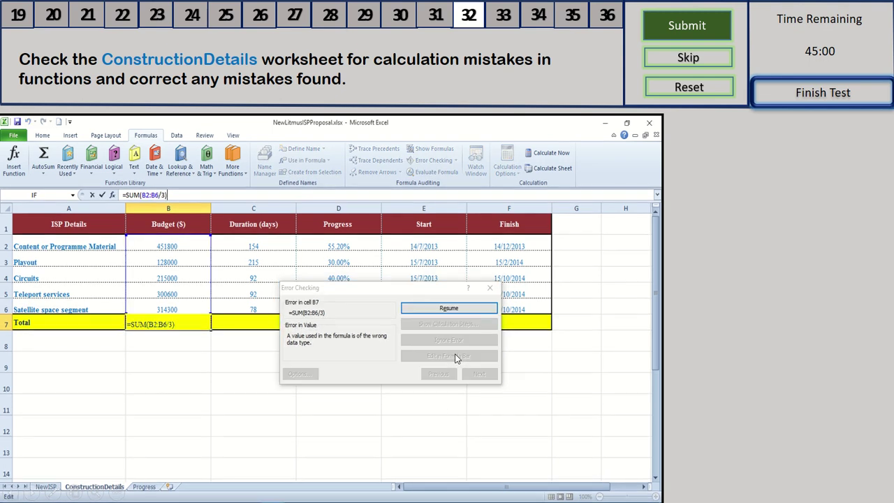
key(Left)
key(Left)
key(shift+Left)
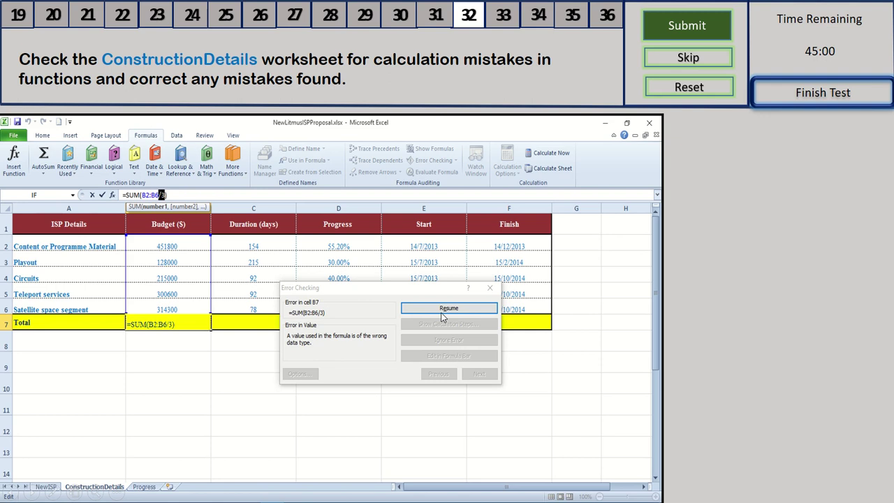
key(Delete)
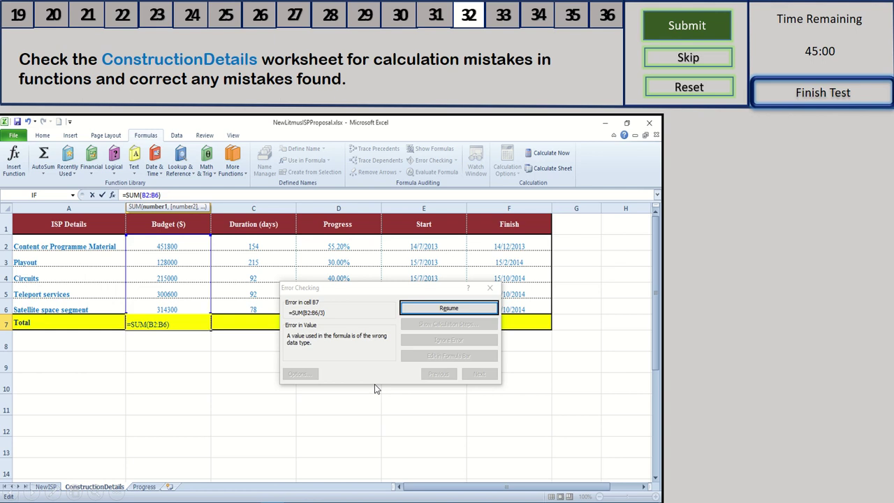
key(Return)
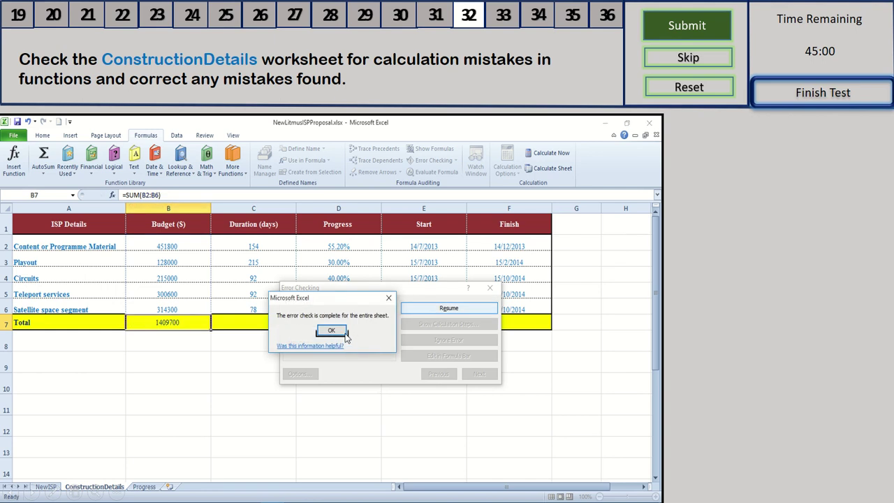
click(345, 333)
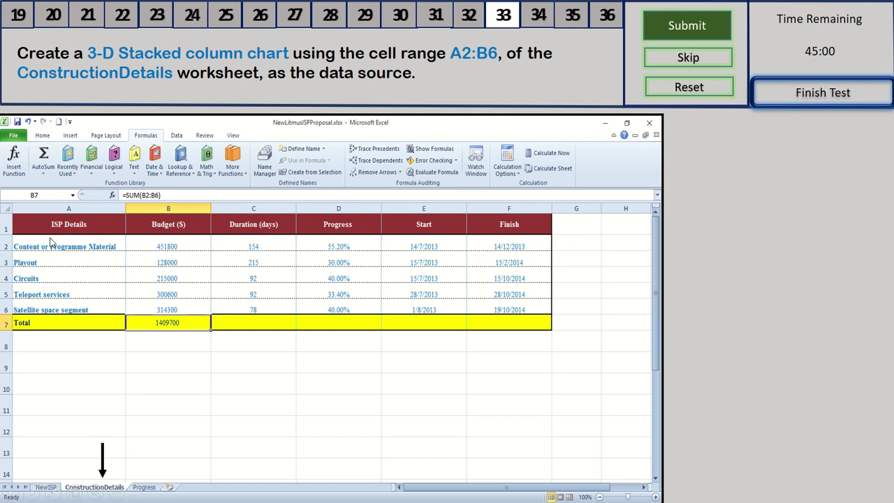
Step: Insert a Stacked Column in 3-D chart from the budget data in A2:B6
drag(51, 245, 201, 316)
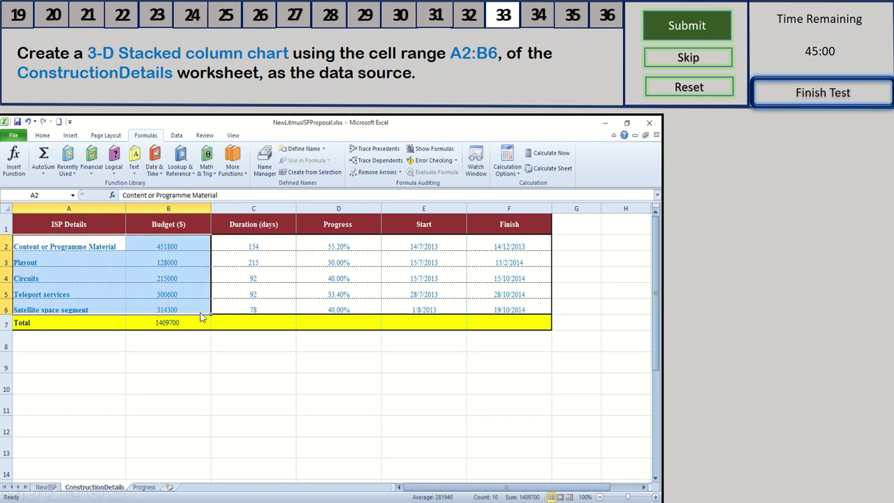
click(62, 137)
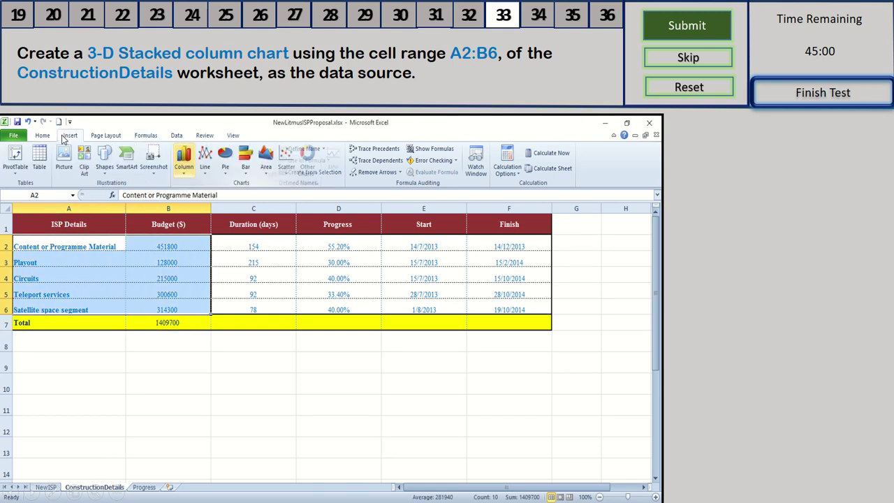
click(184, 167)
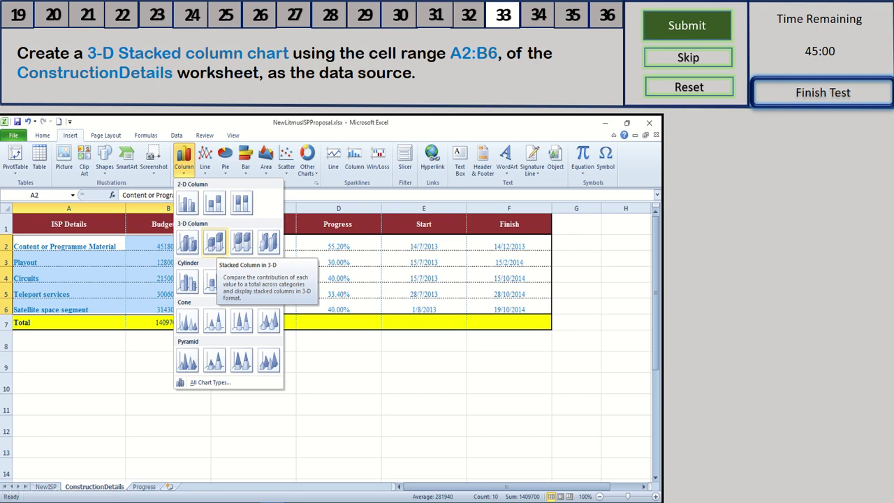
click(214, 242)
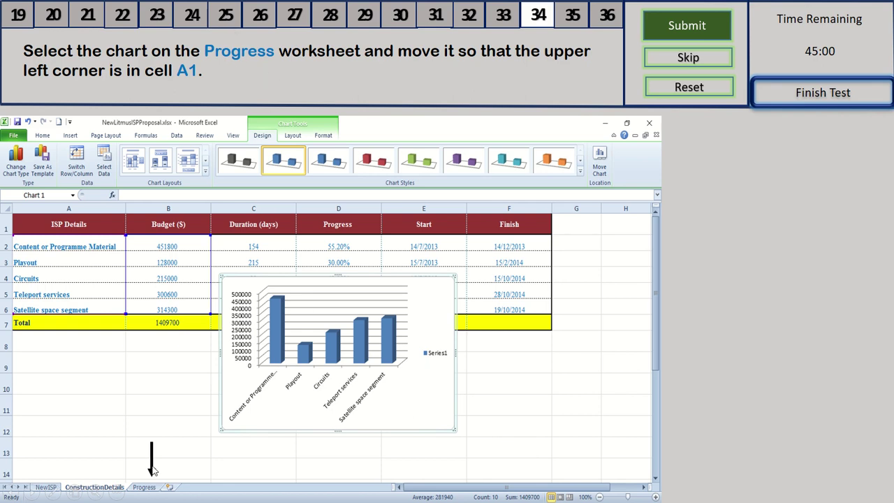
Step: On the Progress sheet, cut the chart and paste it so it starts at cell A1
click(143, 486)
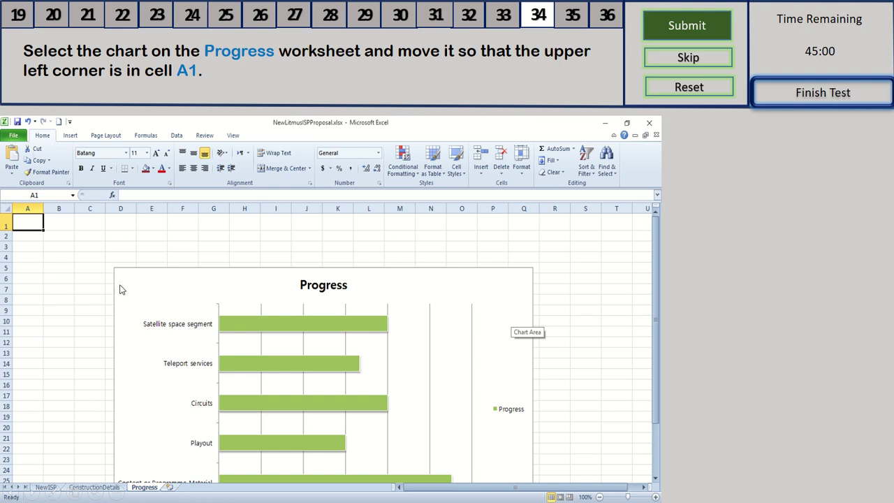
click(143, 284)
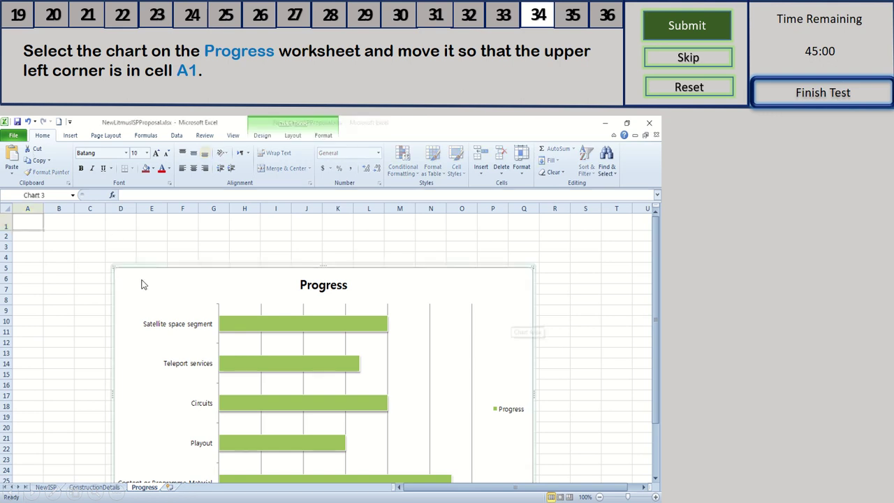
click(32, 148)
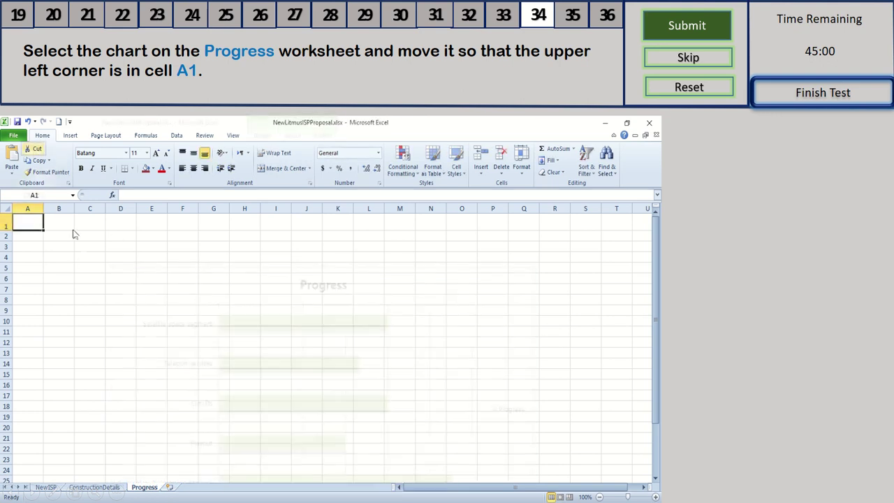
click(11, 157)
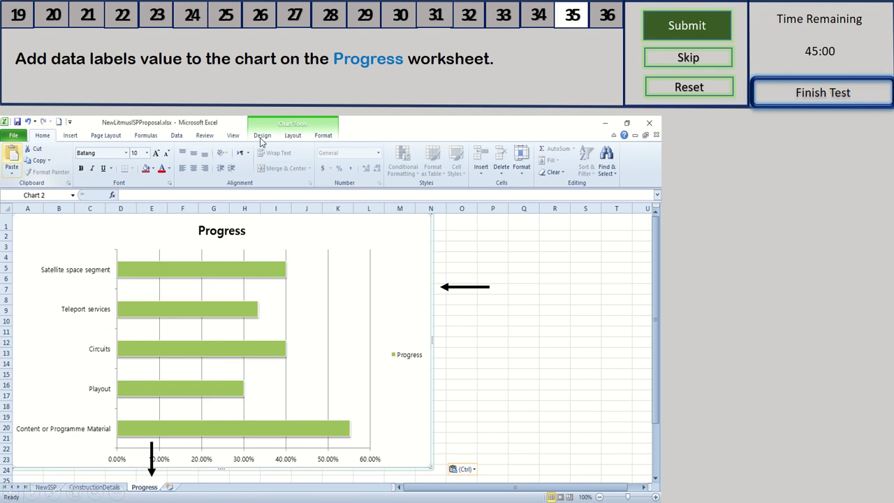
Step: Add centred data labels showing values like 55.20% to the Progress chart bars
click(292, 135)
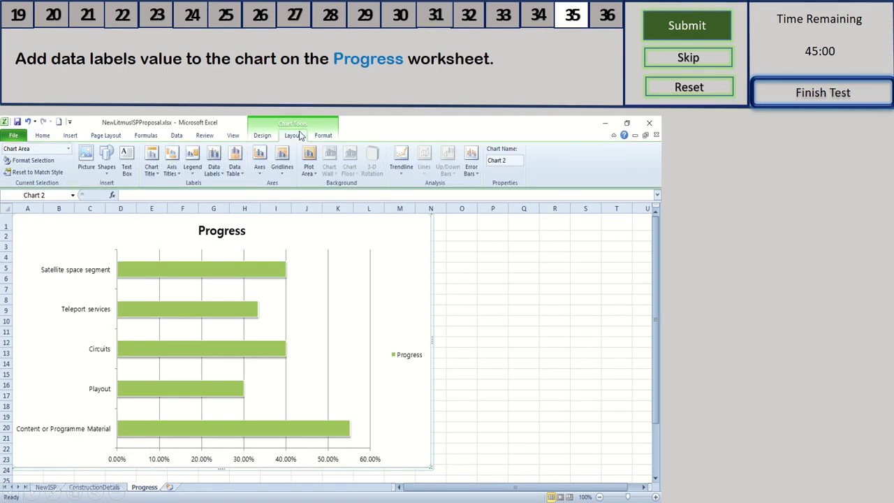
click(218, 174)
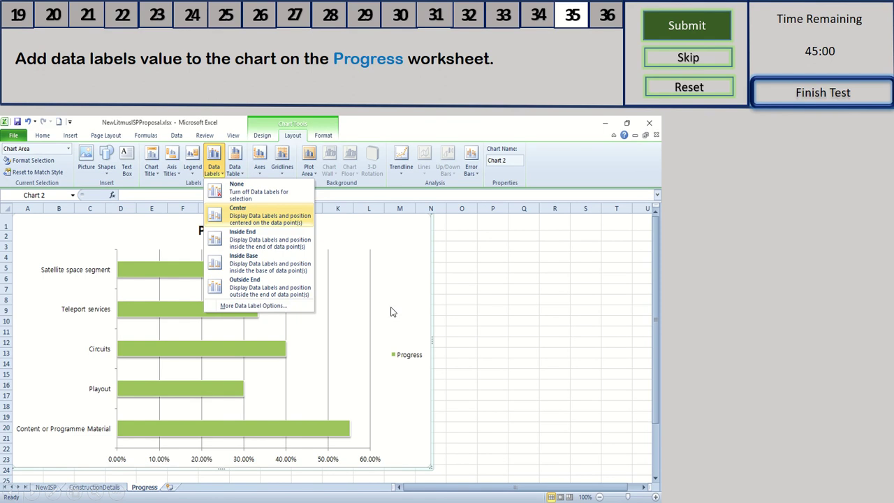
key(Return)
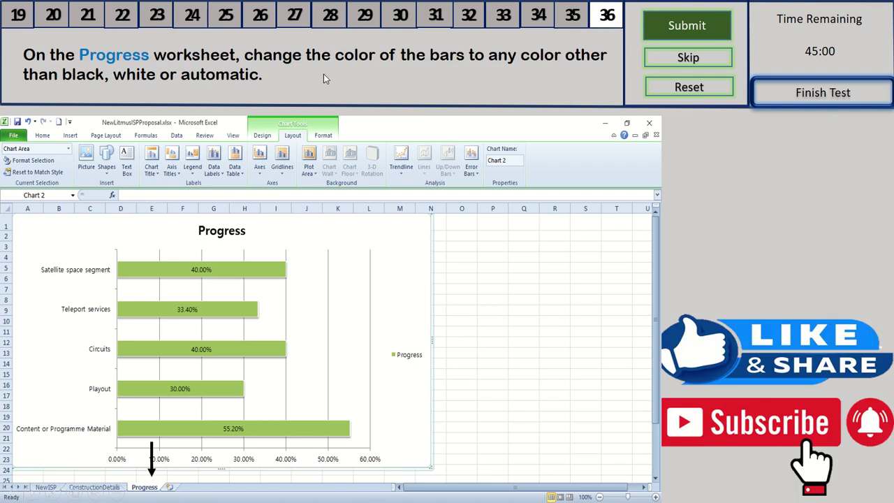
Step: Fill the Progress bar series with Orange, Accent 6, Darker 25%
click(244, 275)
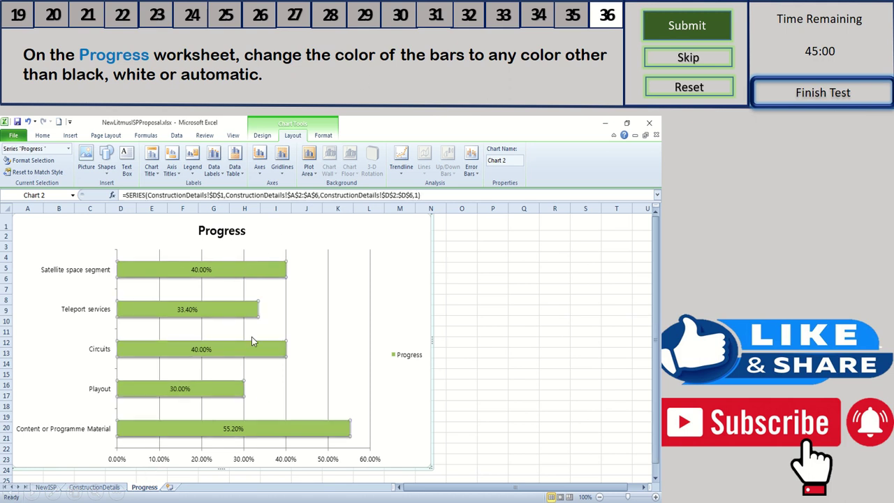
click(325, 137)
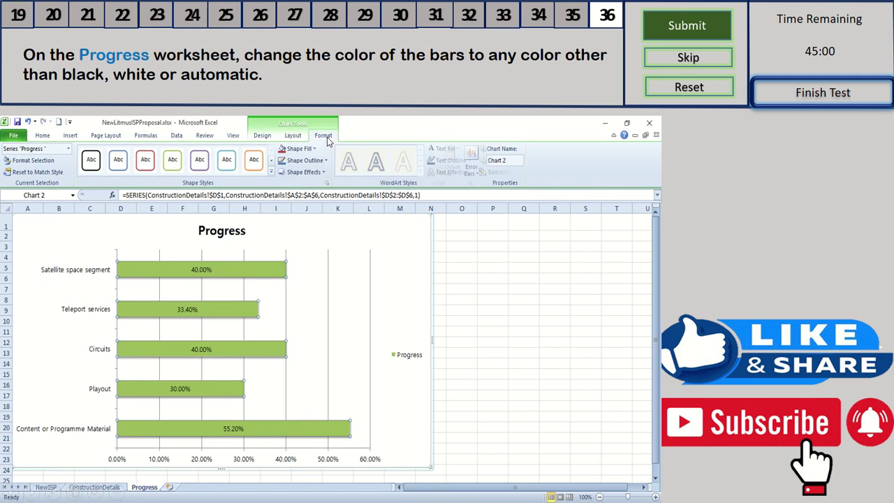
click(312, 152)
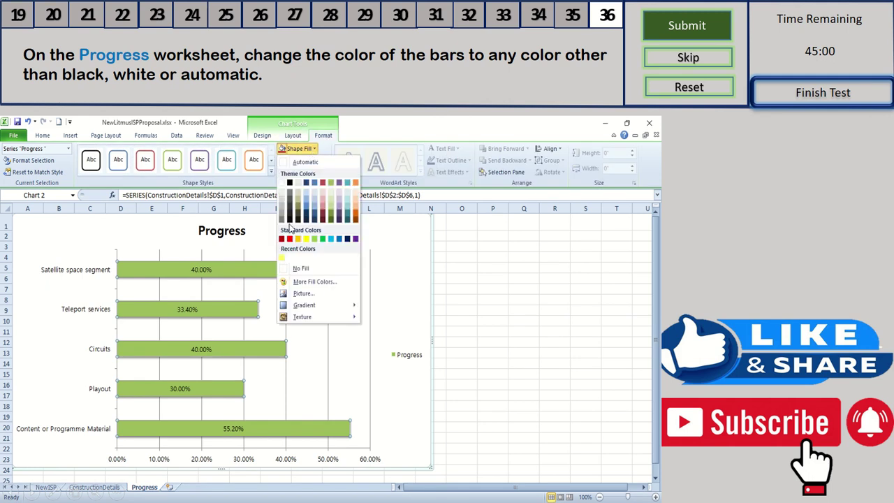
click(356, 213)
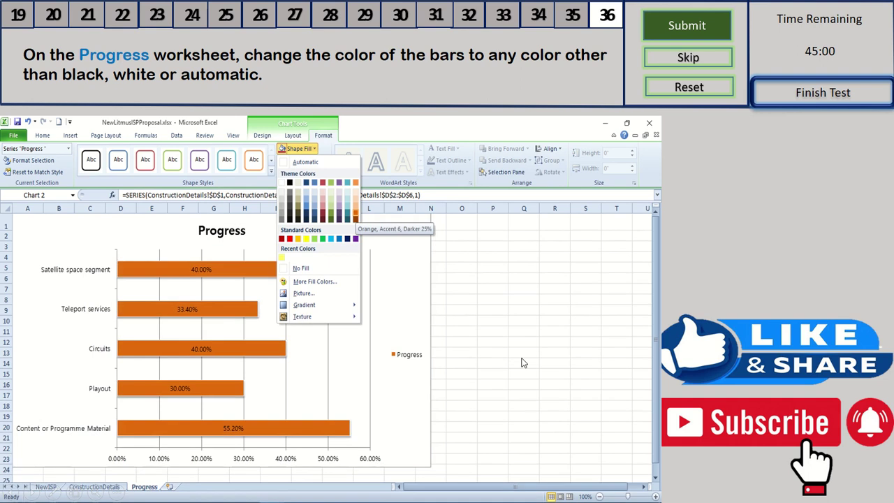